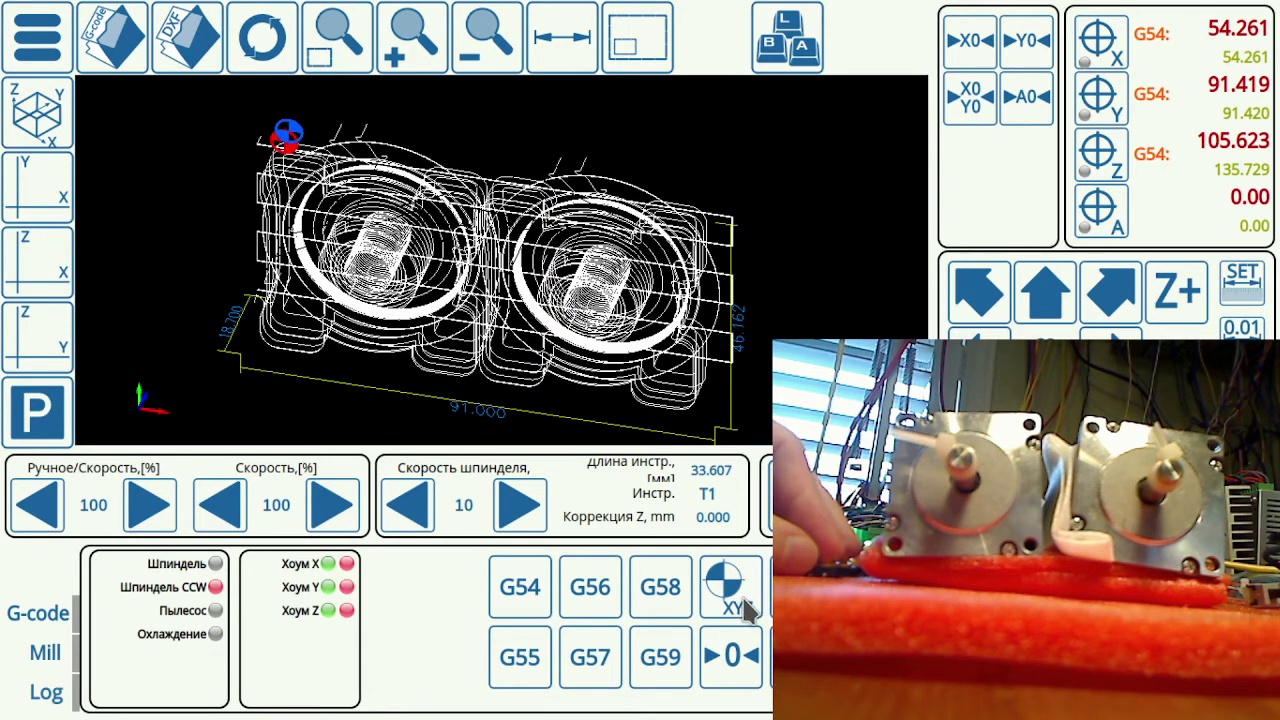
# Run homing for all axes (M138) and confirm the start
pyautogui.click(738, 607)
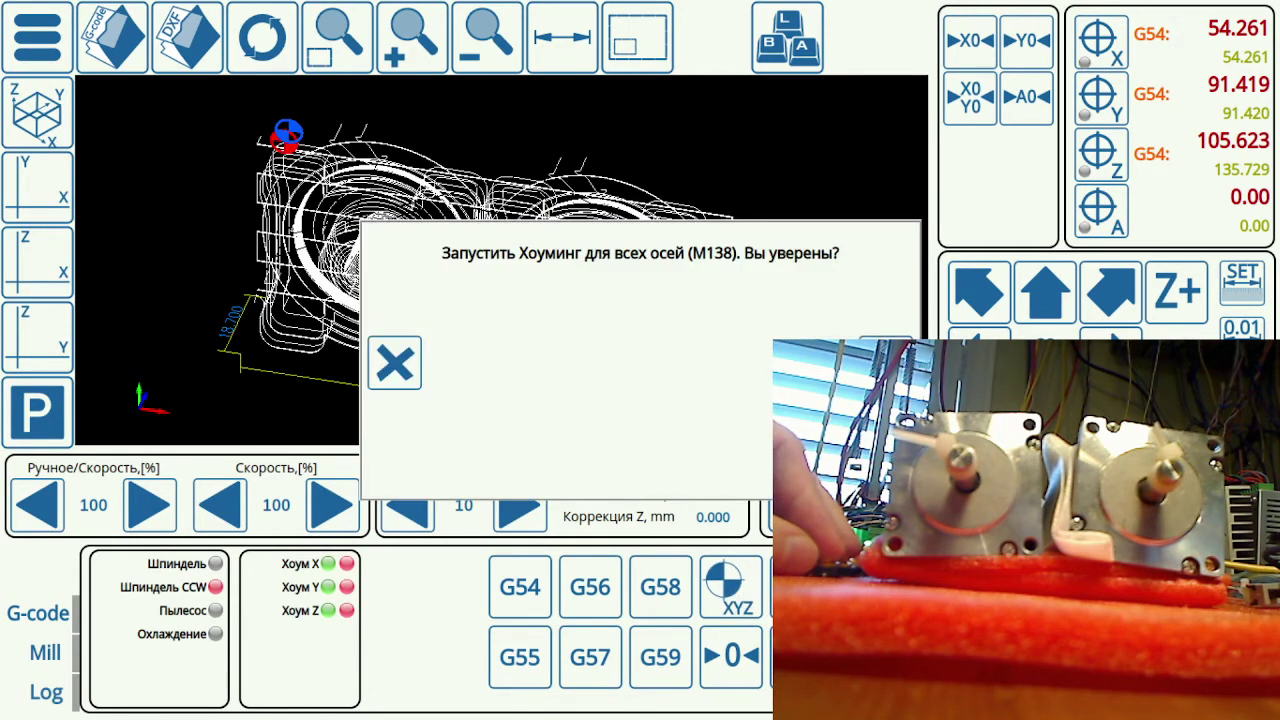
pyautogui.click(884, 357)
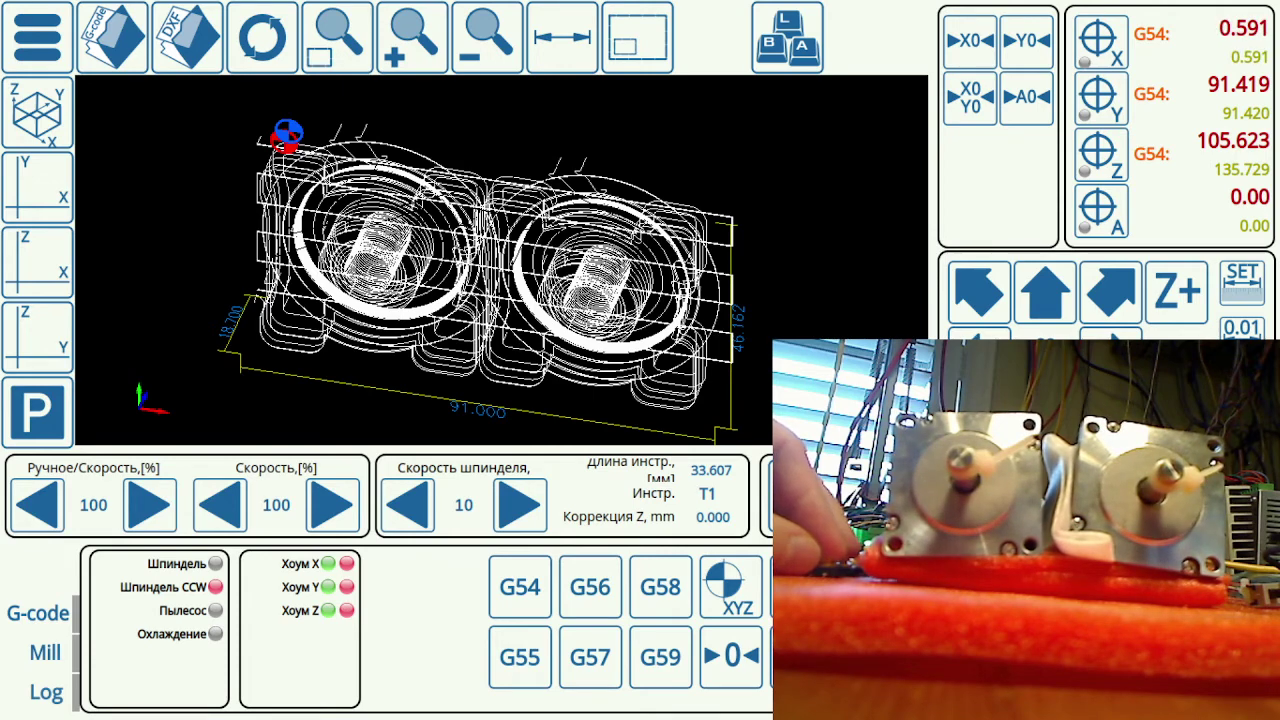
# In the gantry alignment wizard, set the finishing adjustment (motor 1 offset) to 10, then generate and save macro M131
pyautogui.click(30, 50)
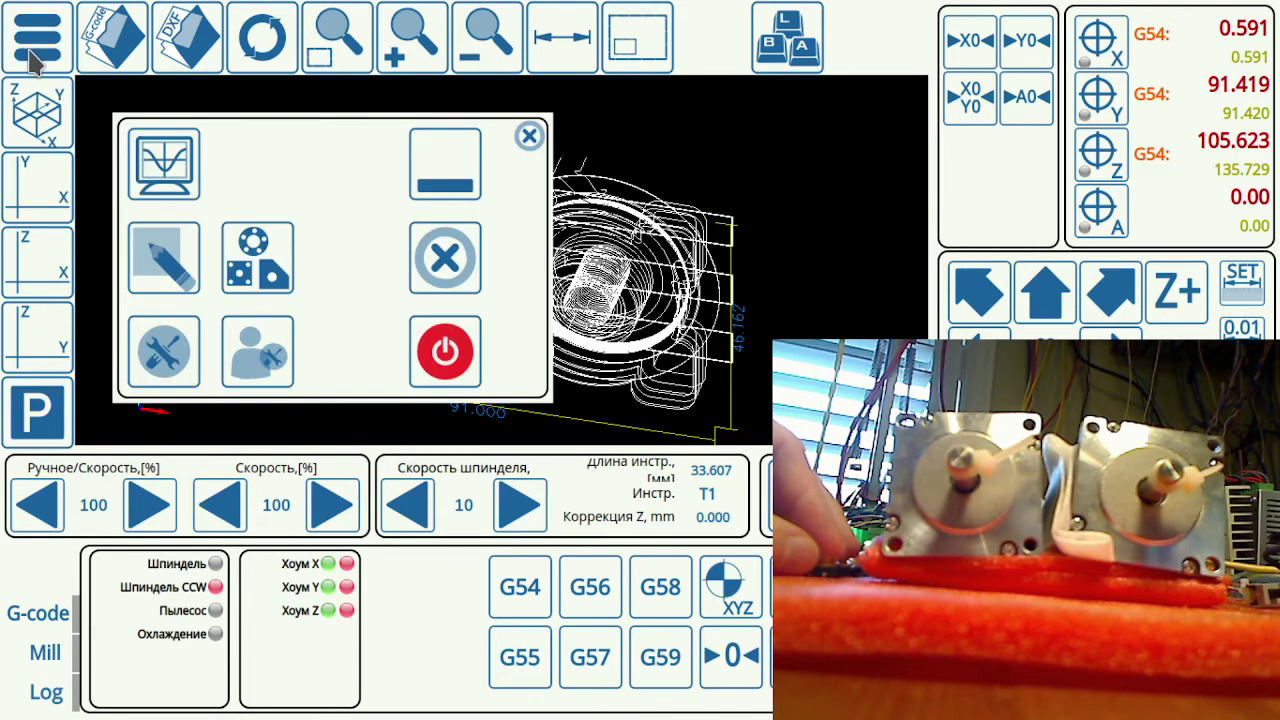
pyautogui.click(174, 362)
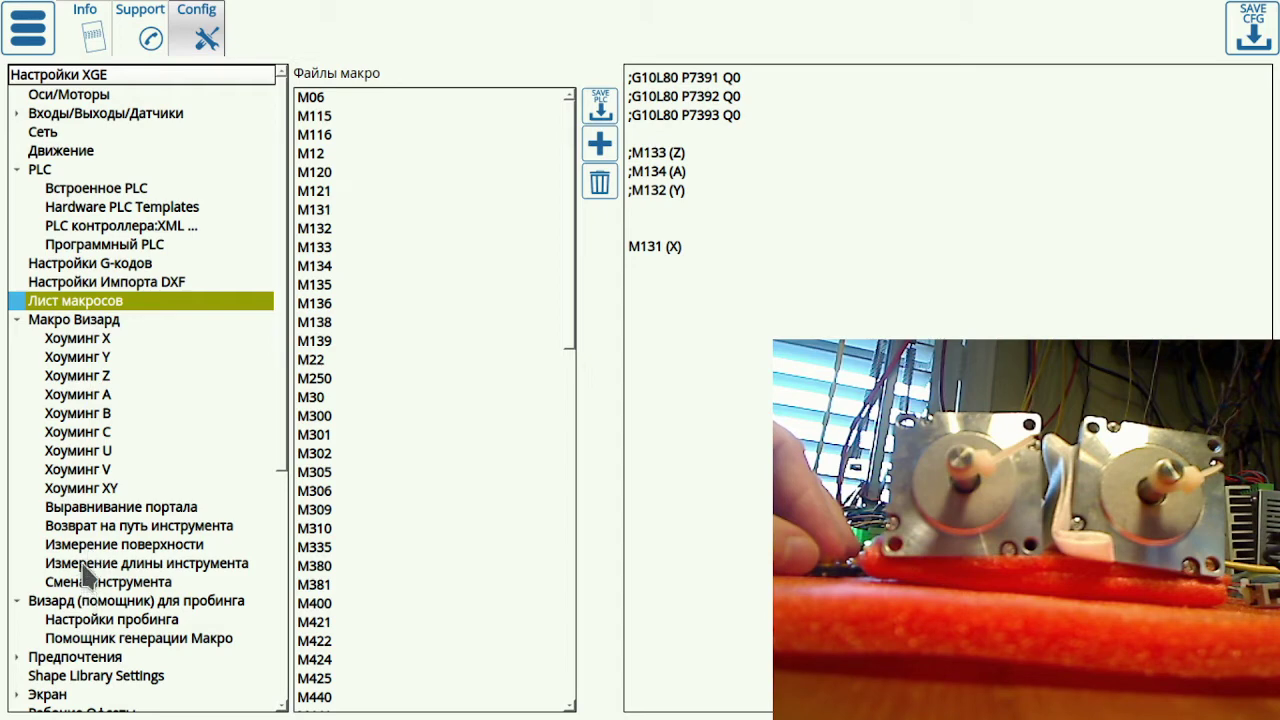
pyautogui.click(94, 512)
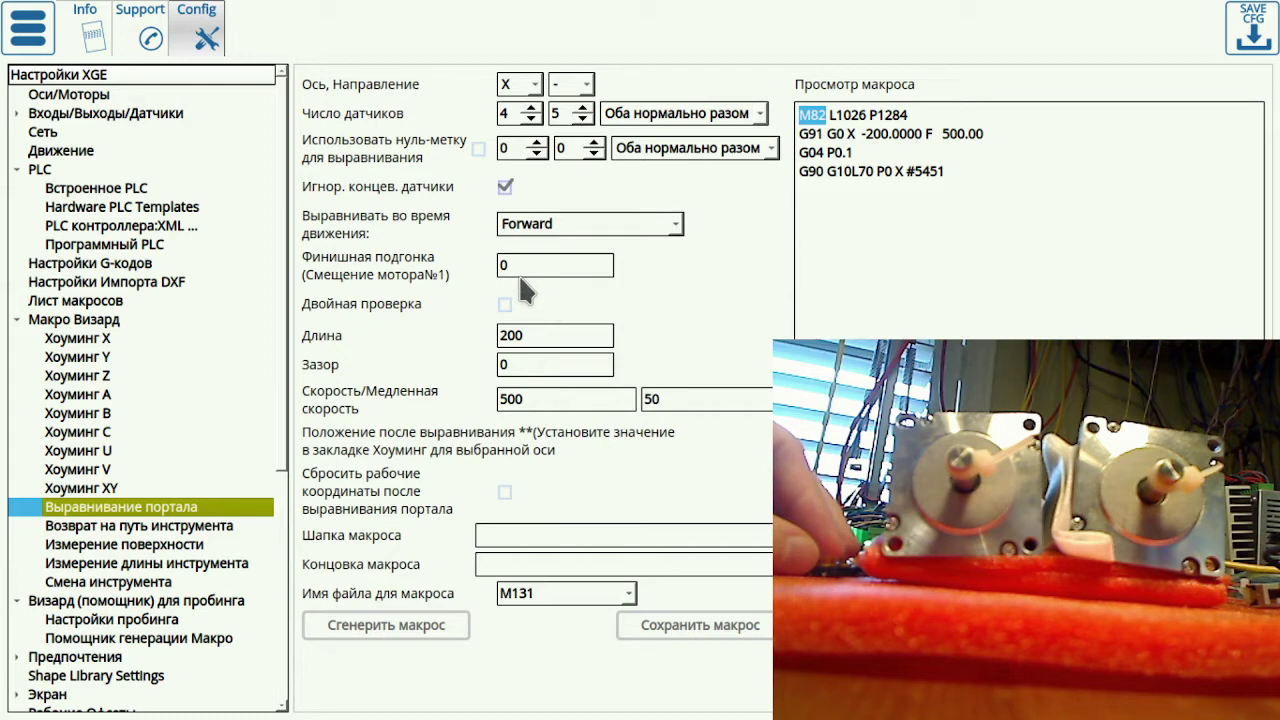
pyautogui.moveTo(517, 269); pyautogui.dragTo(472, 266)
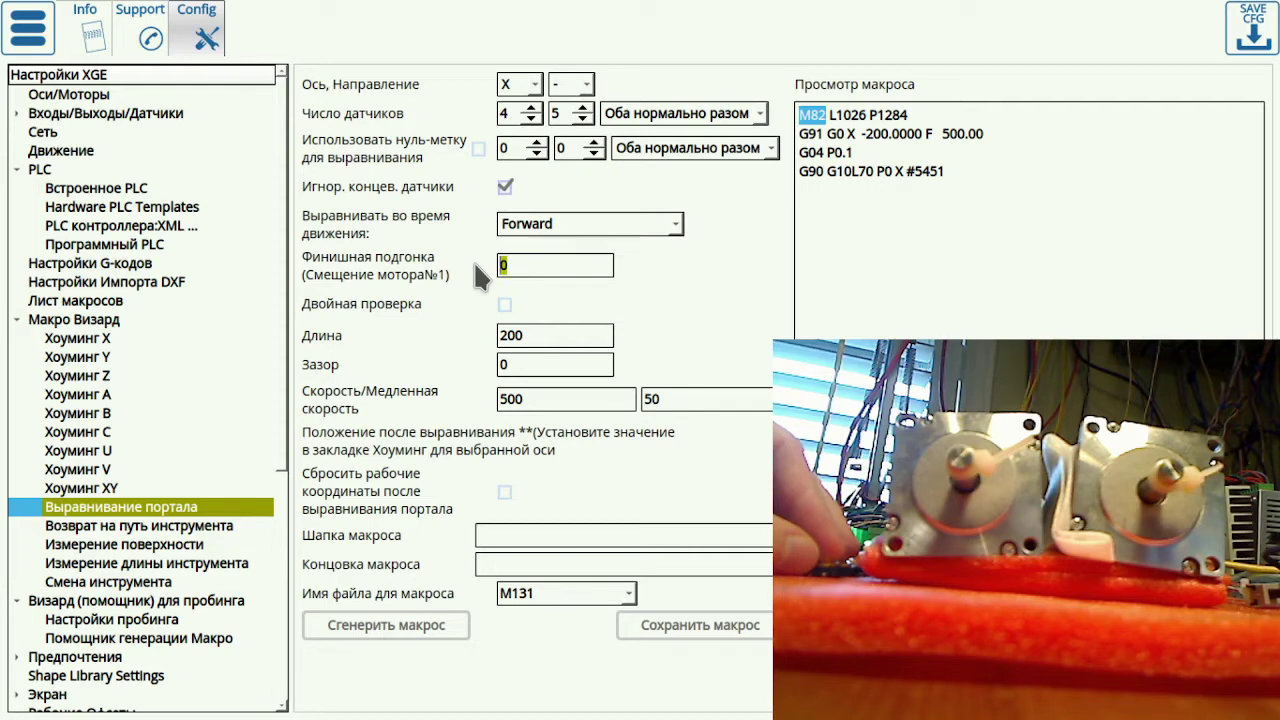
pyautogui.write('10')
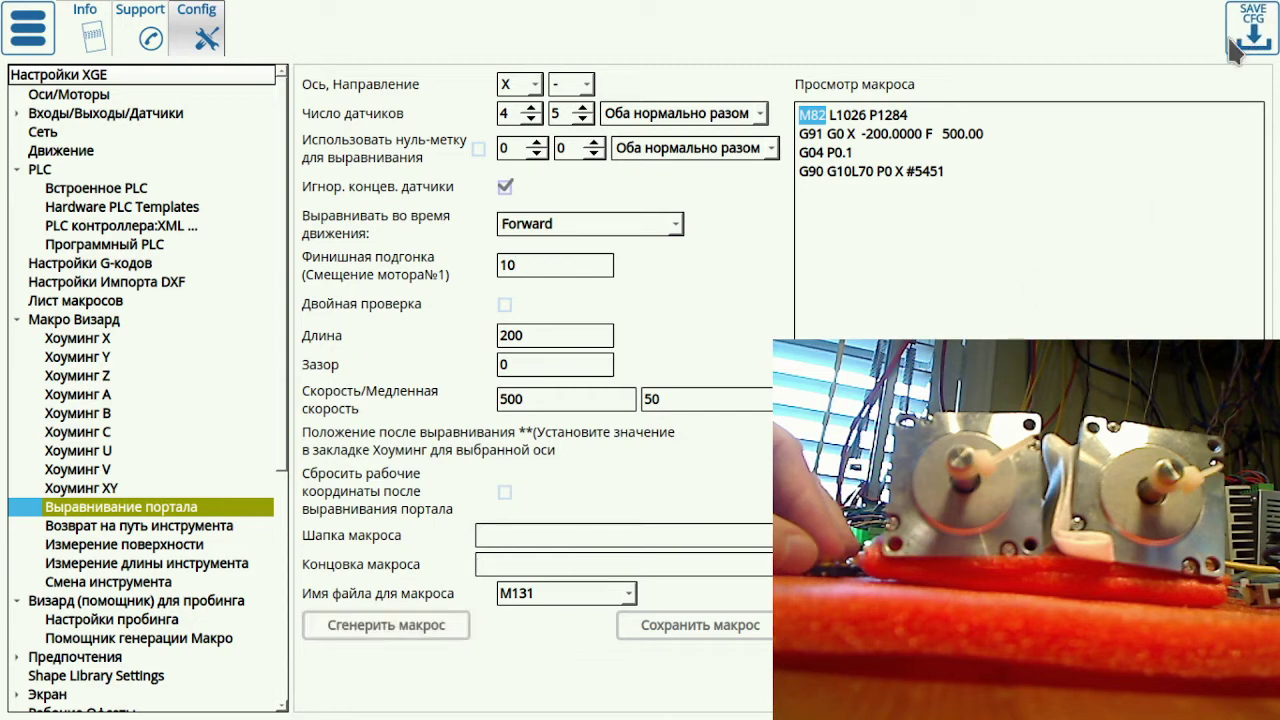
pyautogui.click(333, 634)
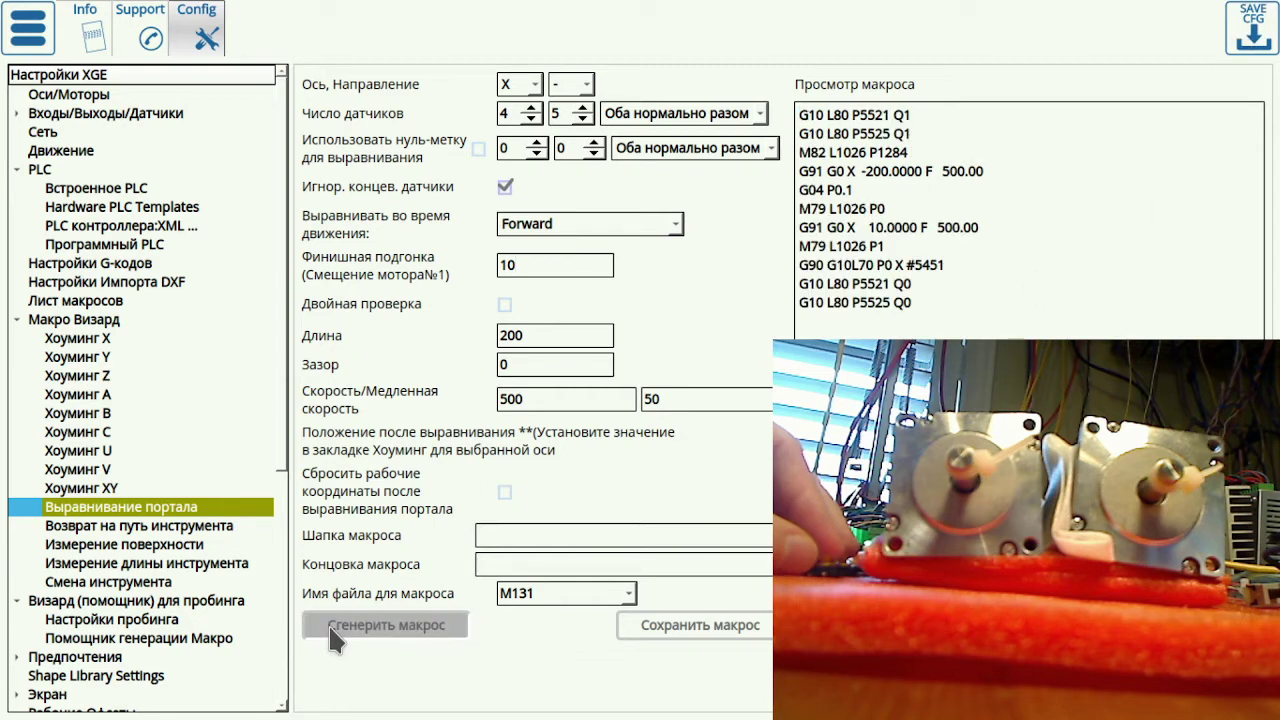
pyautogui.click(706, 628)
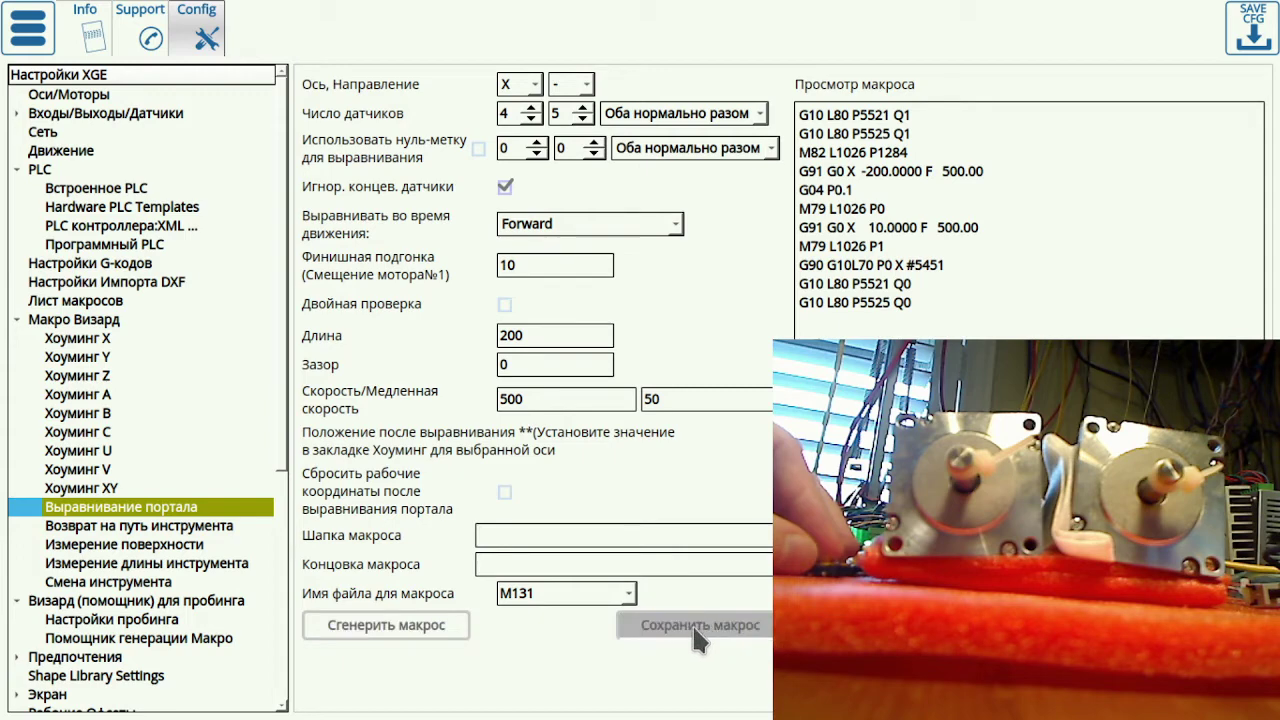
# Return to the machine screen and home all axes (M138) to test the finishing adjustment
pyautogui.click(31, 30)
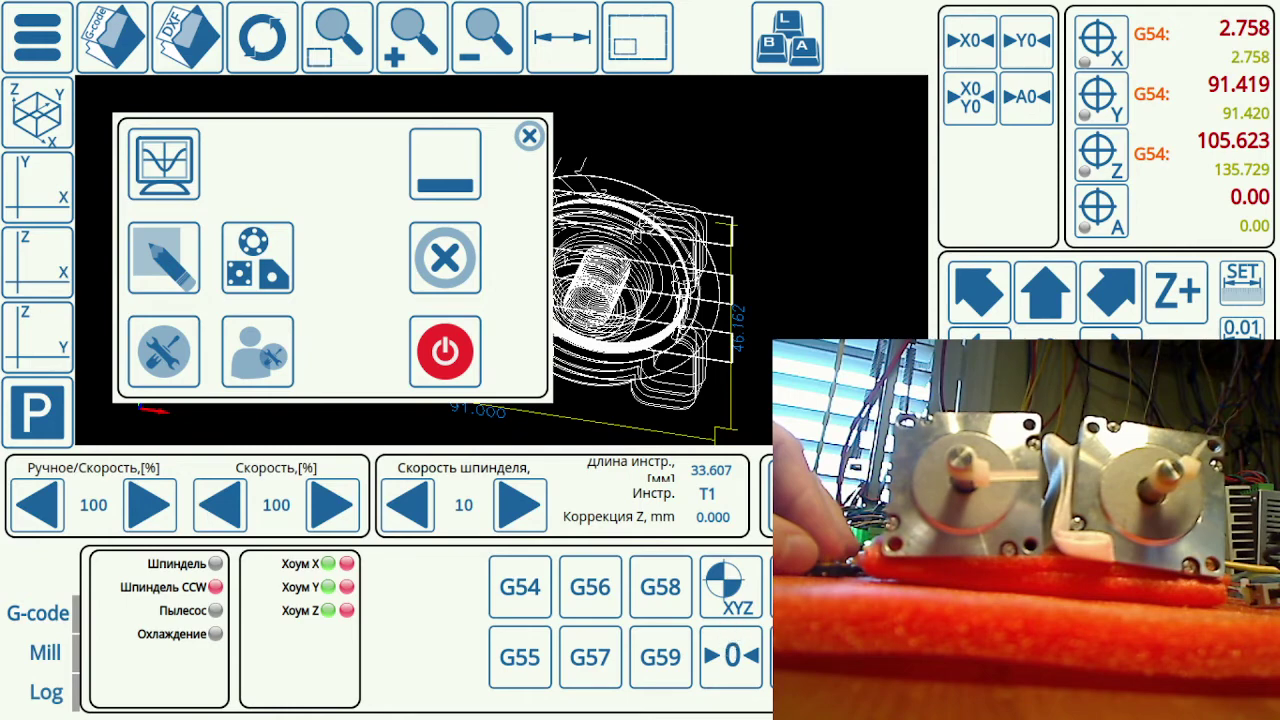
pyautogui.click(529, 135)
pyautogui.click(727, 590)
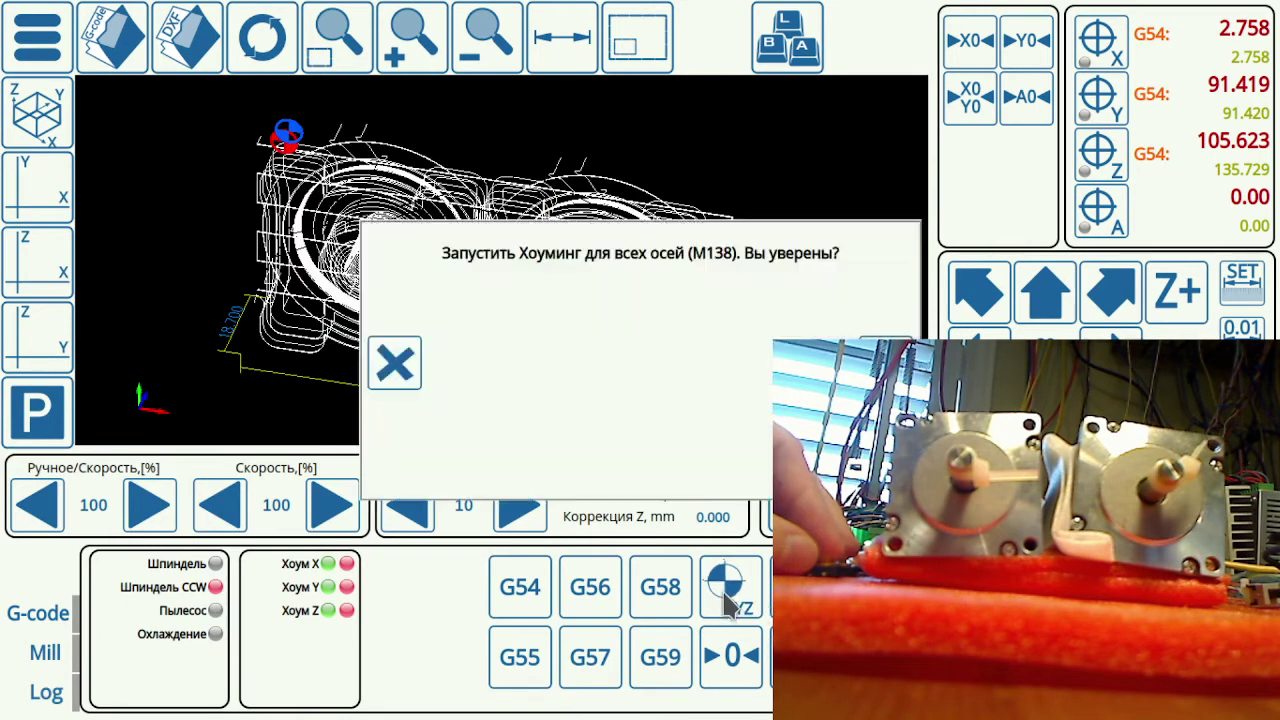
pyautogui.click(886, 362)
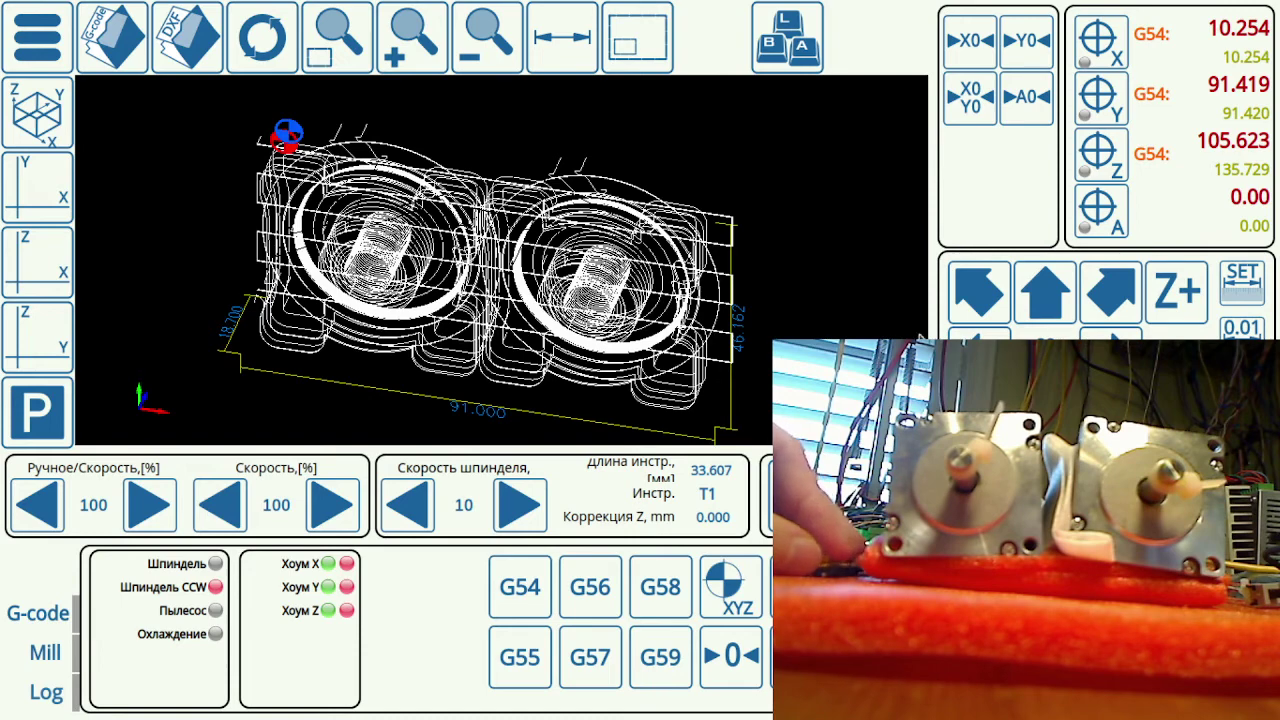
# In the gantry alignment settings, set the finishing adjustment to 0 and the gap to 10, and regenerate the M131 macro
pyautogui.click(38, 33)
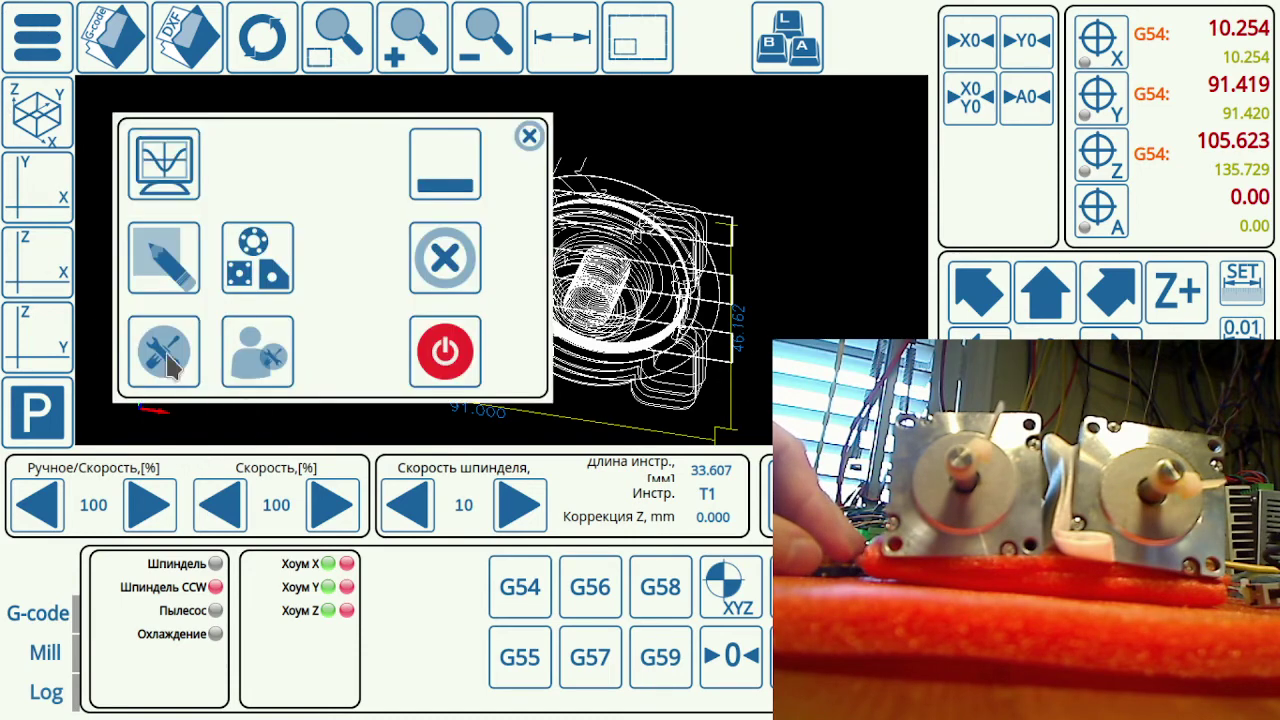
pyautogui.click(166, 355)
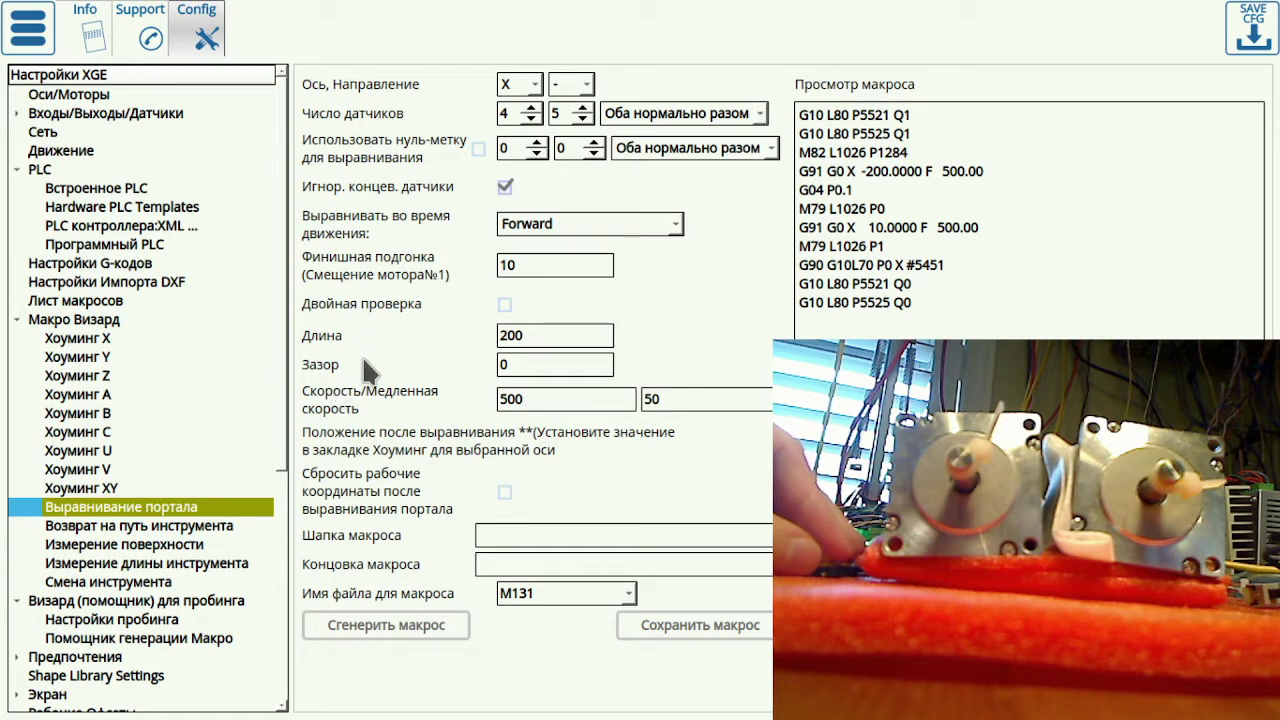
pyautogui.moveTo(531, 262); pyautogui.dragTo(452, 262)
pyautogui.write('0')
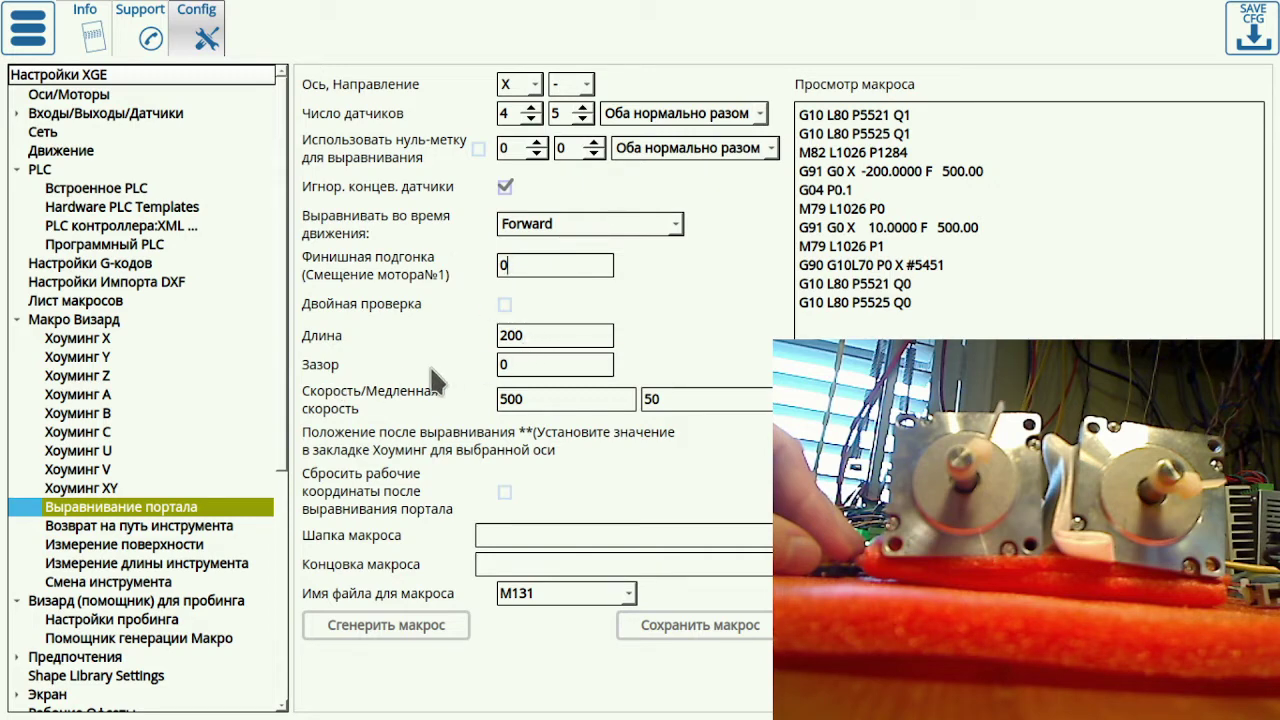
pyautogui.moveTo(520, 365); pyautogui.dragTo(480, 375)
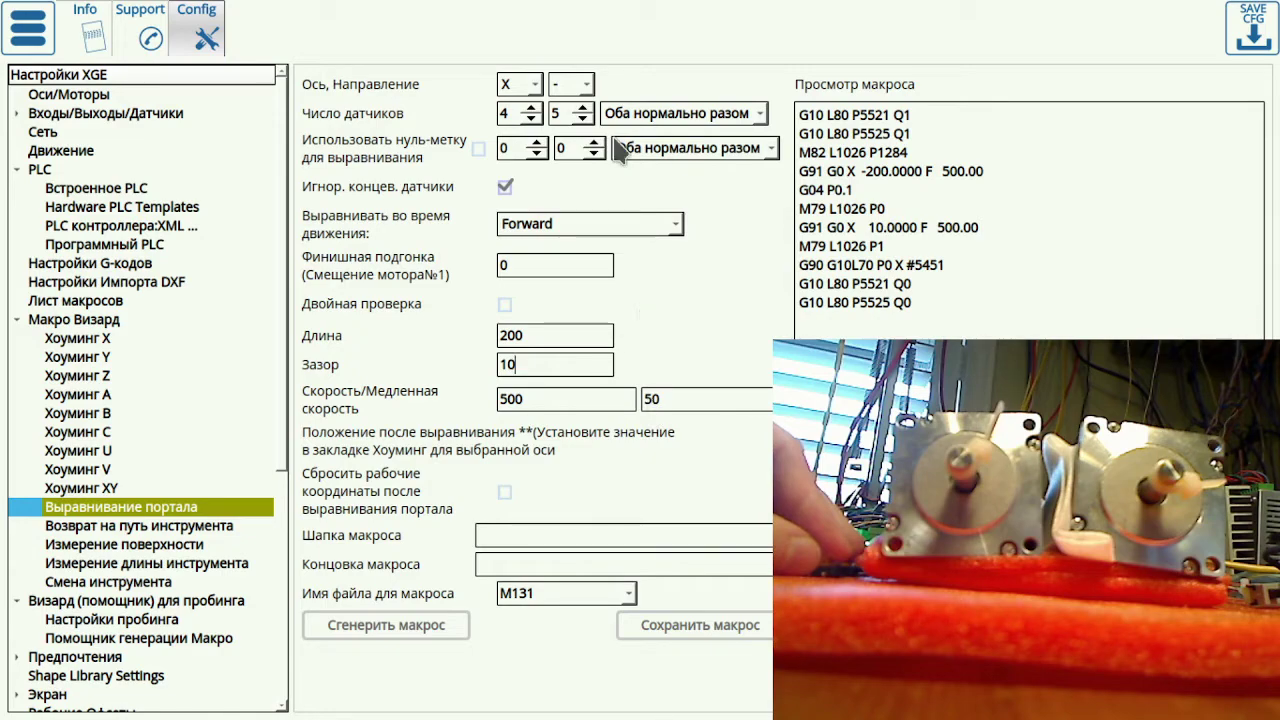
pyautogui.click(390, 626)
# Go back to the machine screen and home all axes (M138) to test the gap setting
pyautogui.click(35, 18)
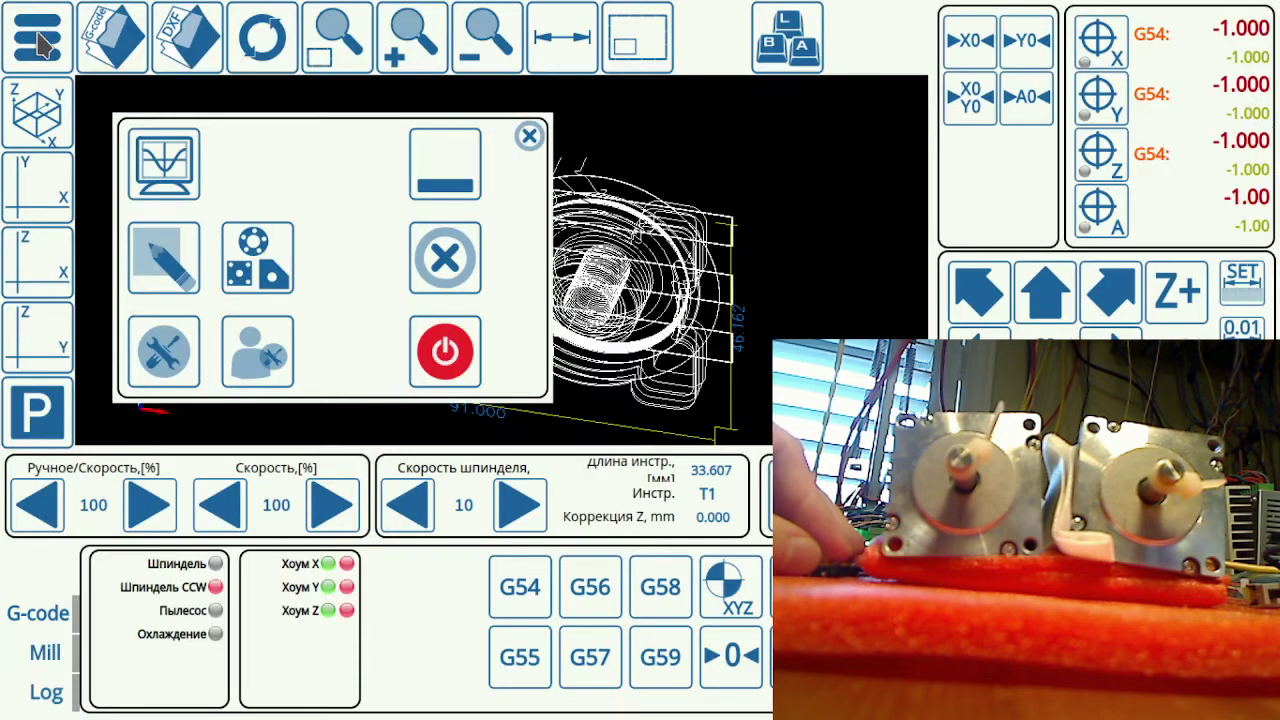
pyautogui.click(733, 590)
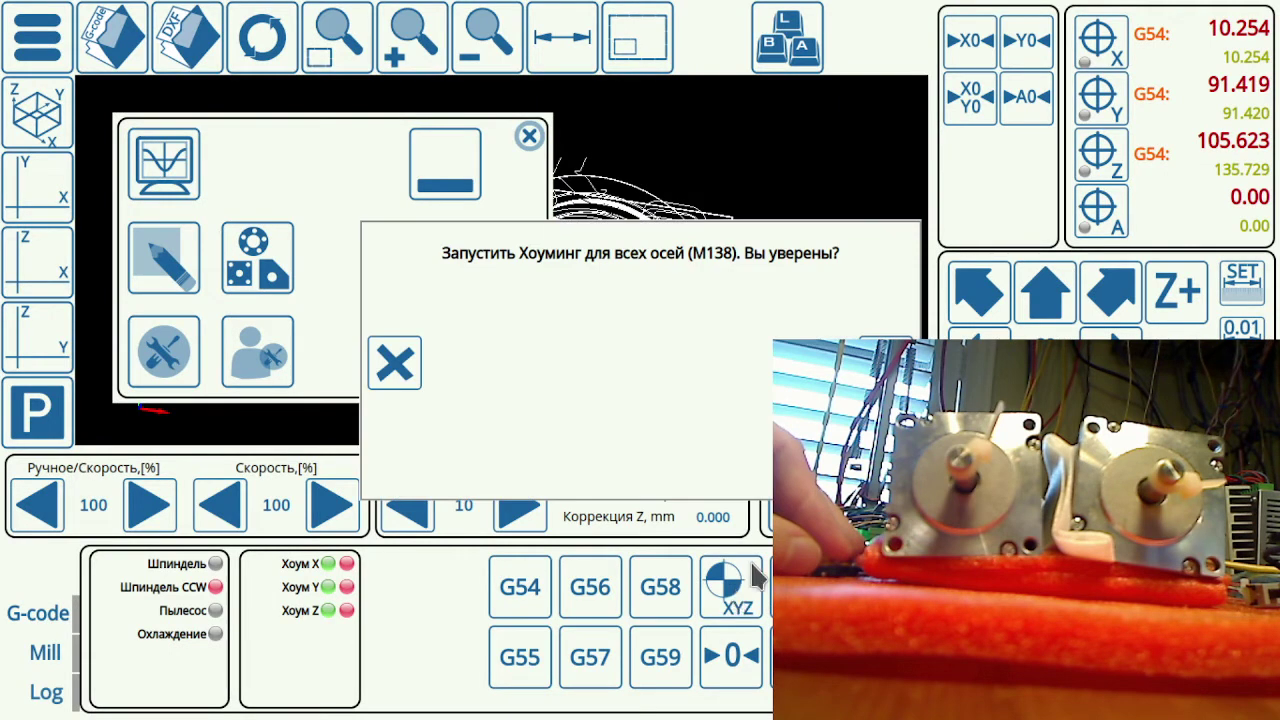
pyautogui.press('Return')
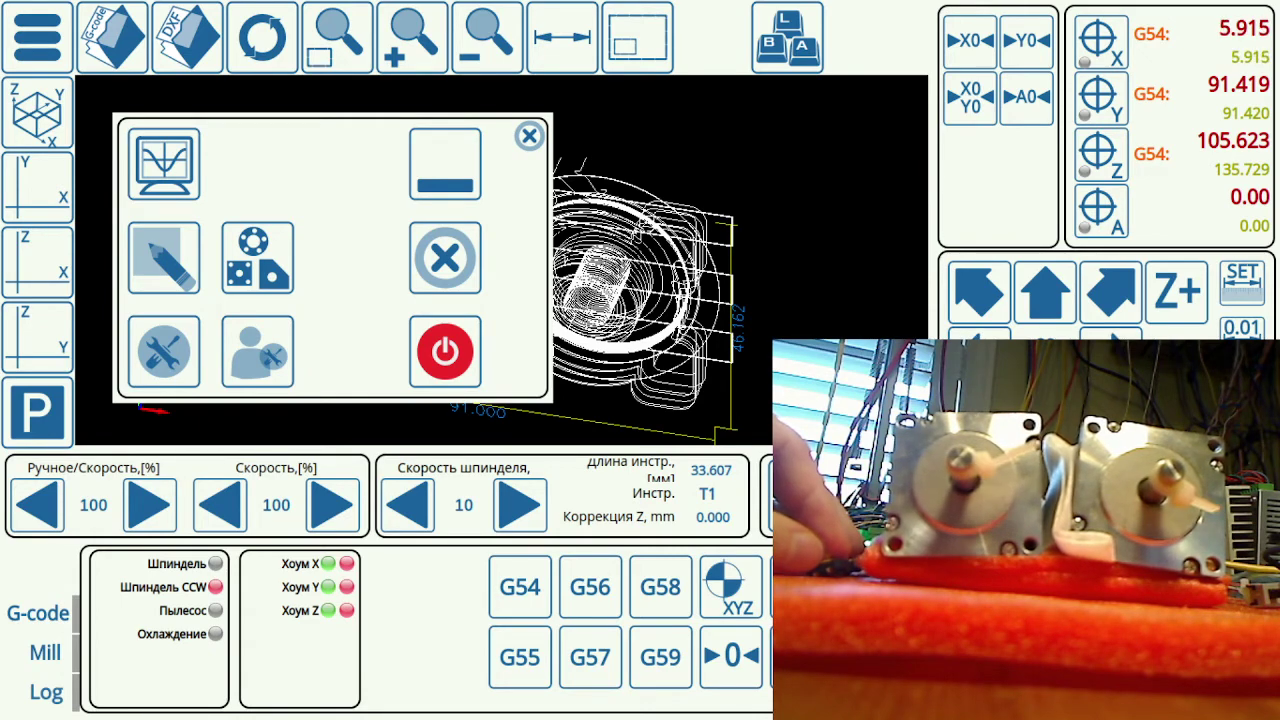
# In the gantry alignment settings, set the gap to 0 and the alignment movement to Backward, and regenerate the macro
pyautogui.click(163, 350)
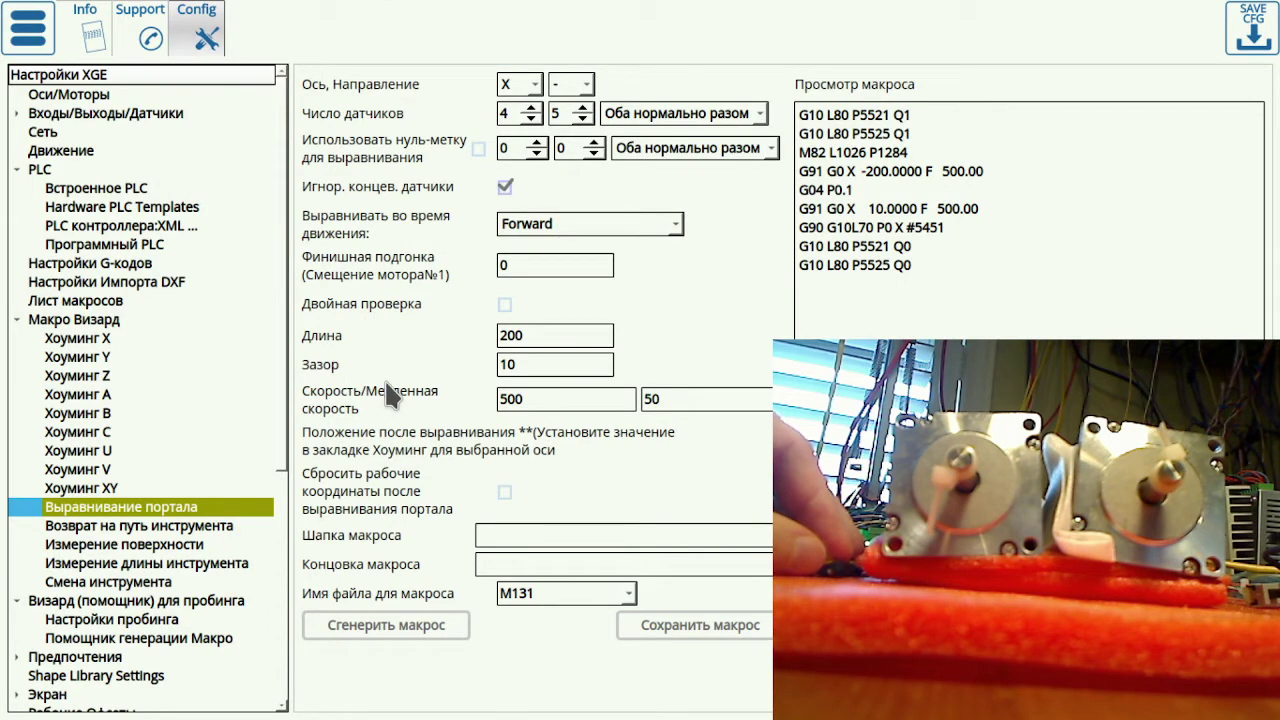
pyautogui.doubleClick(505, 364)
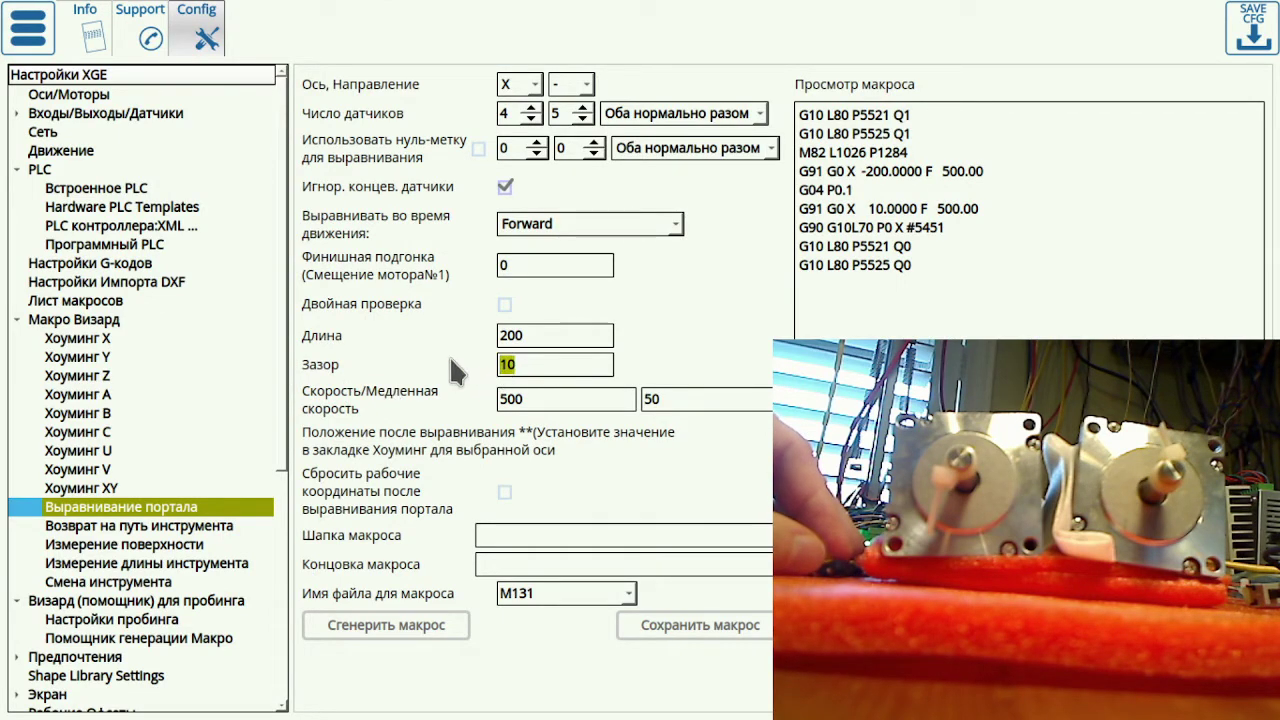
pyautogui.write('0')
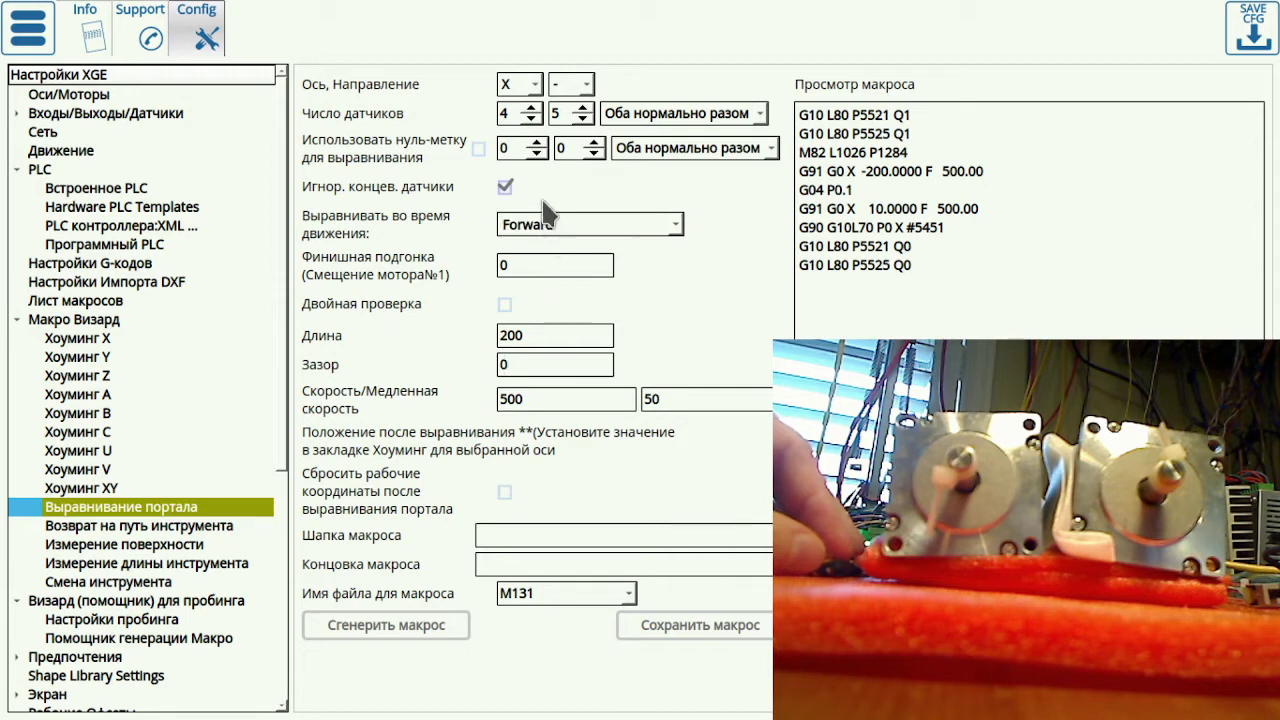
pyautogui.scroll(-1, 545, 213)
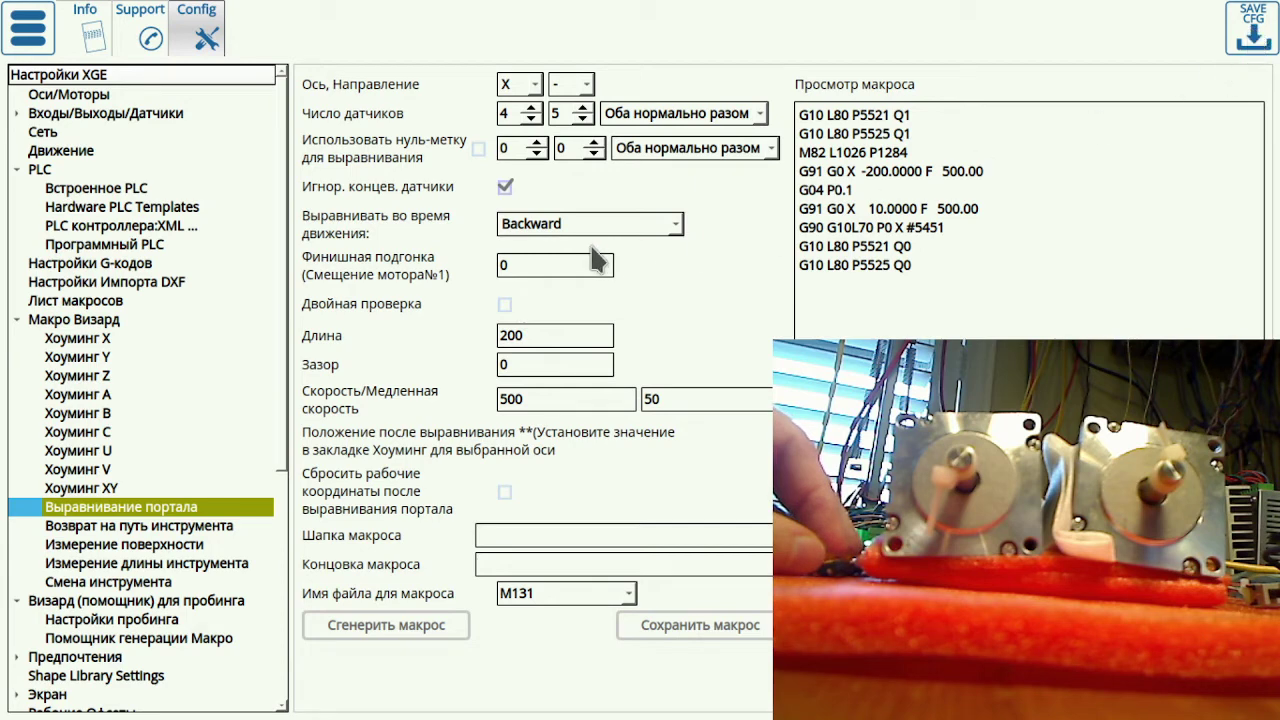
pyautogui.click(396, 626)
pyautogui.click(395, 630)
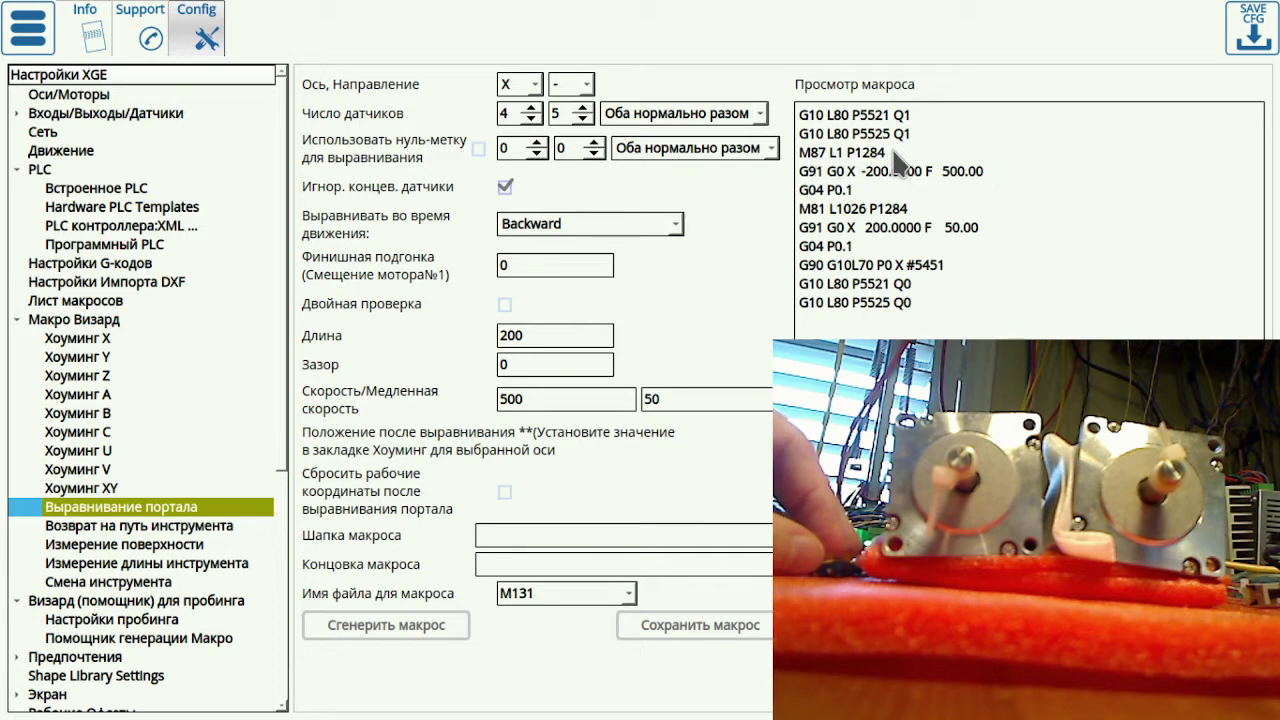
# Review the M87 L1 P1284 and M81 L1026 P1284 lines in the macro preview and save the macro as M131
pyautogui.moveTo(886, 153); pyautogui.dragTo(792, 168)
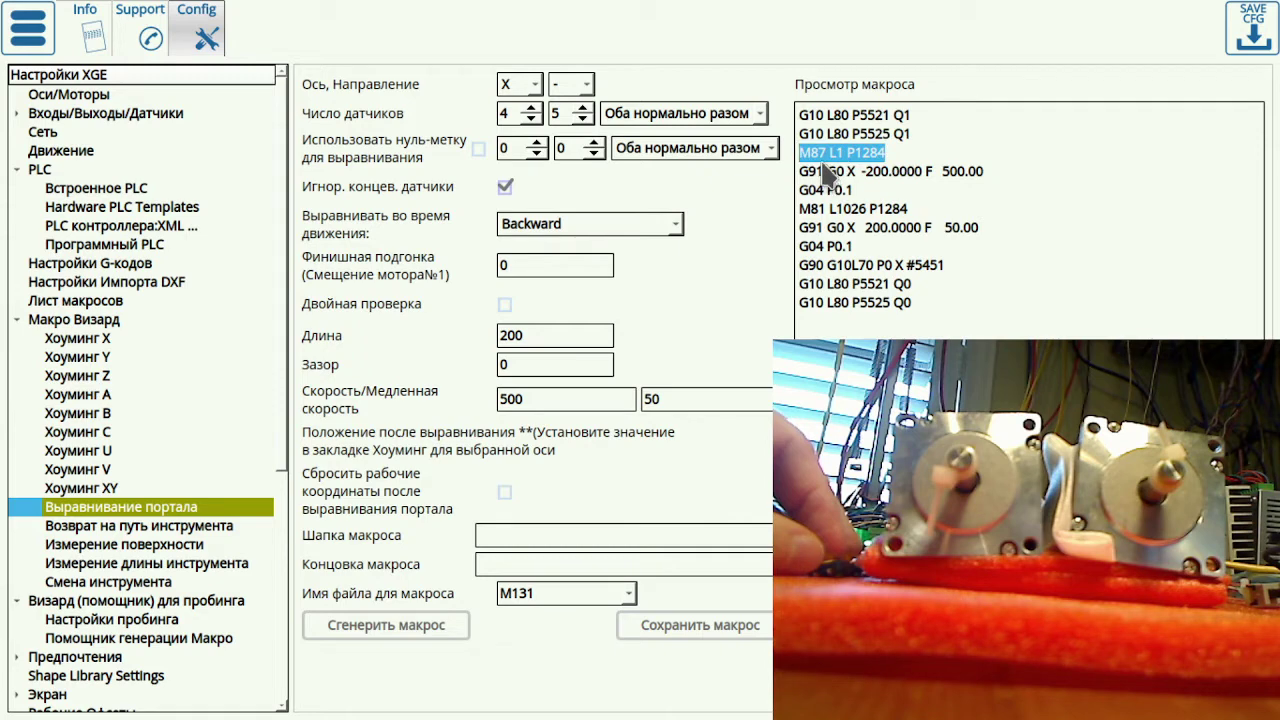
pyautogui.click(918, 226)
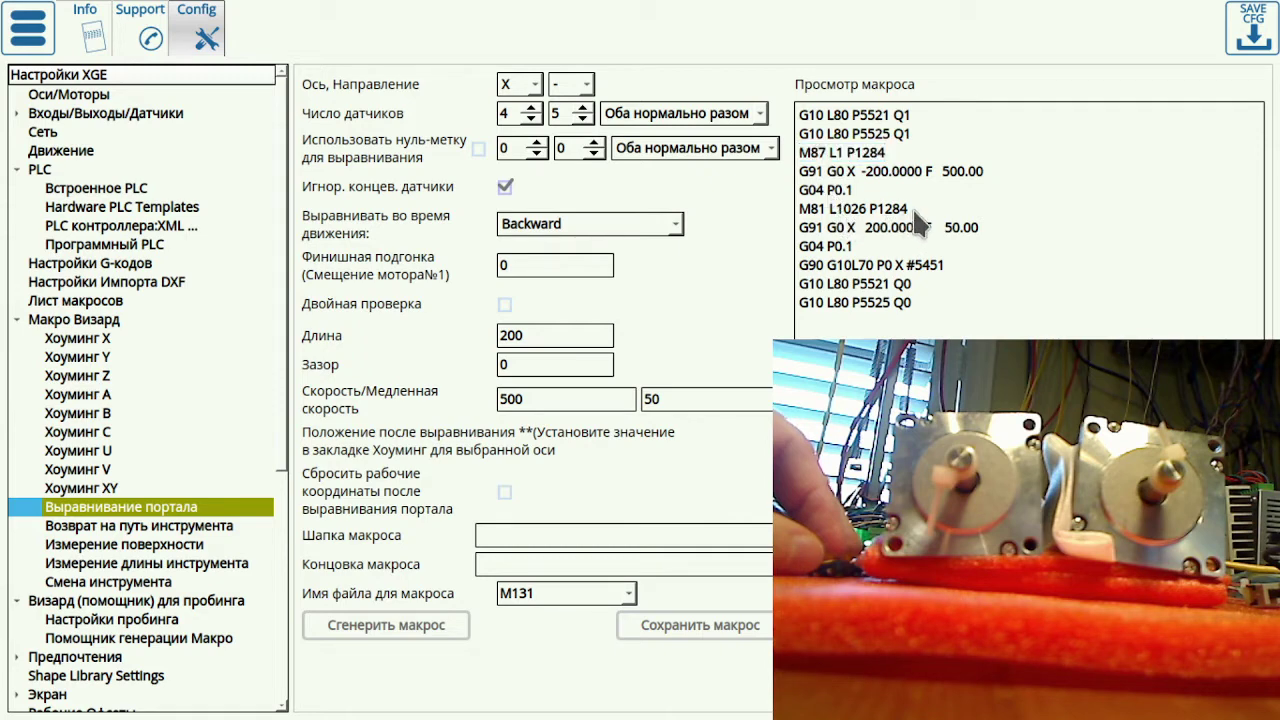
pyautogui.moveTo(918, 226); pyautogui.dragTo(800, 212)
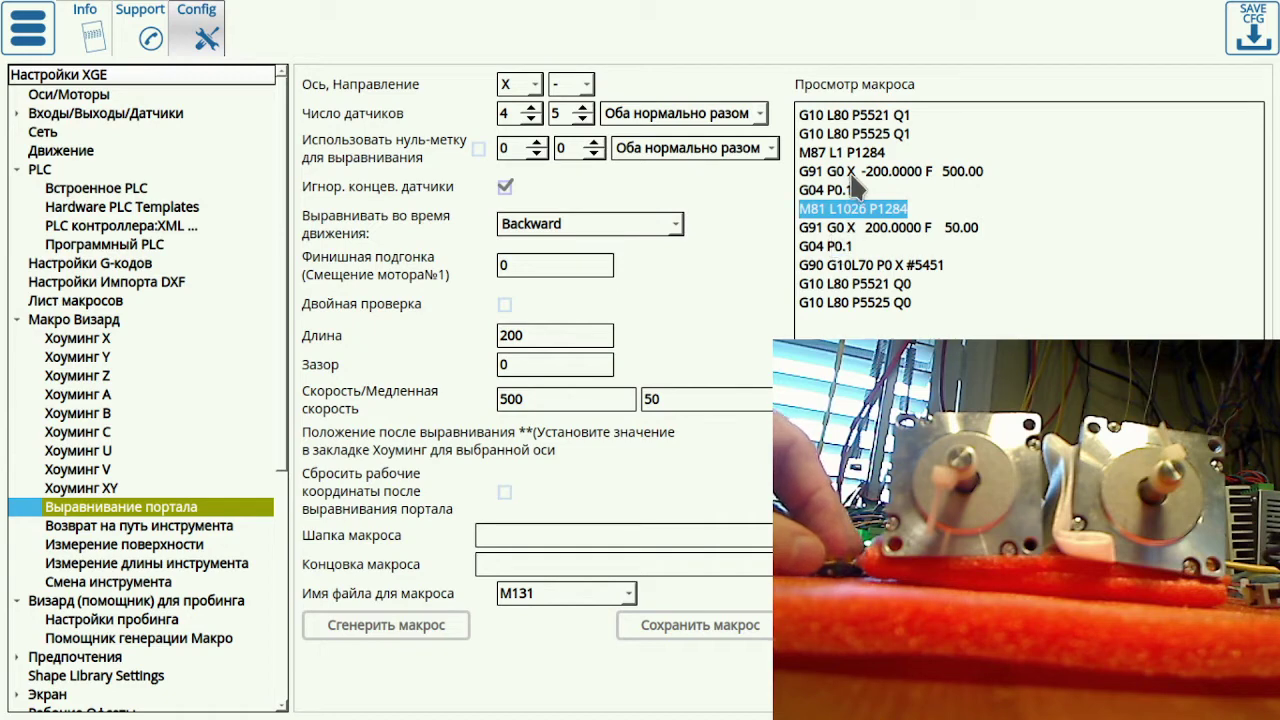
pyautogui.moveTo(890, 153); pyautogui.dragTo(800, 153)
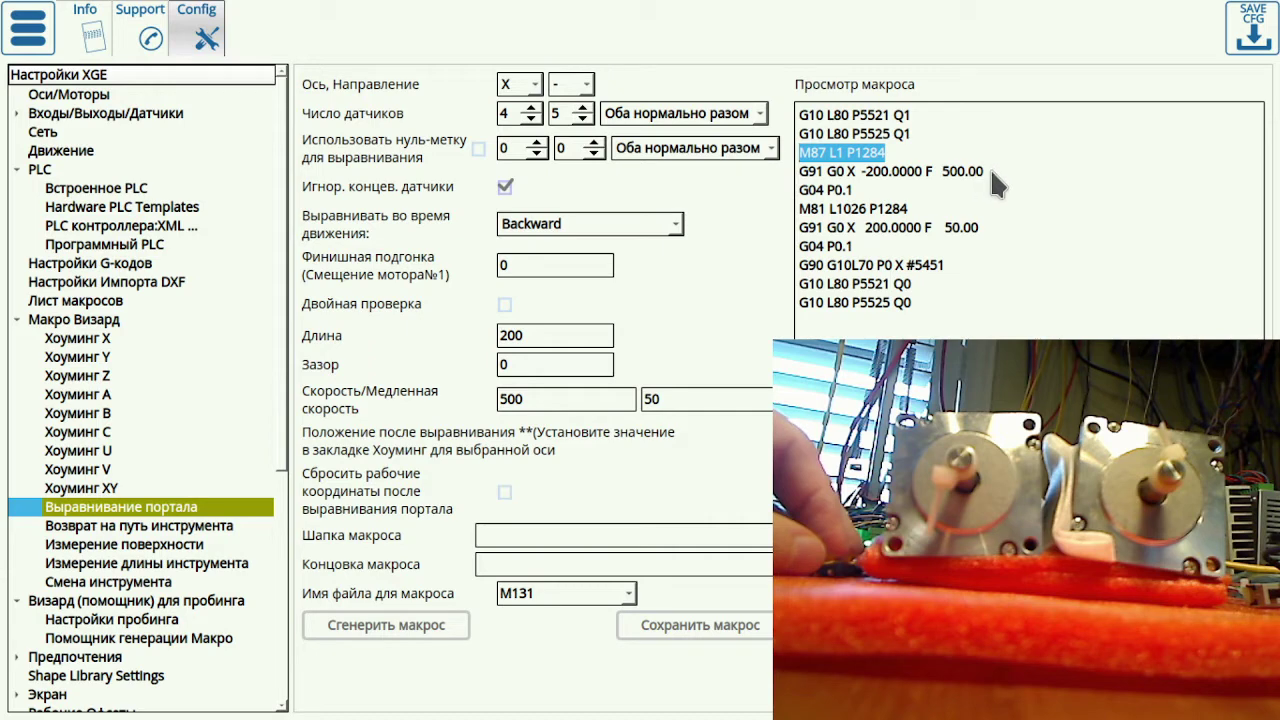
pyautogui.moveTo(984, 223); pyautogui.dragTo(803, 218)
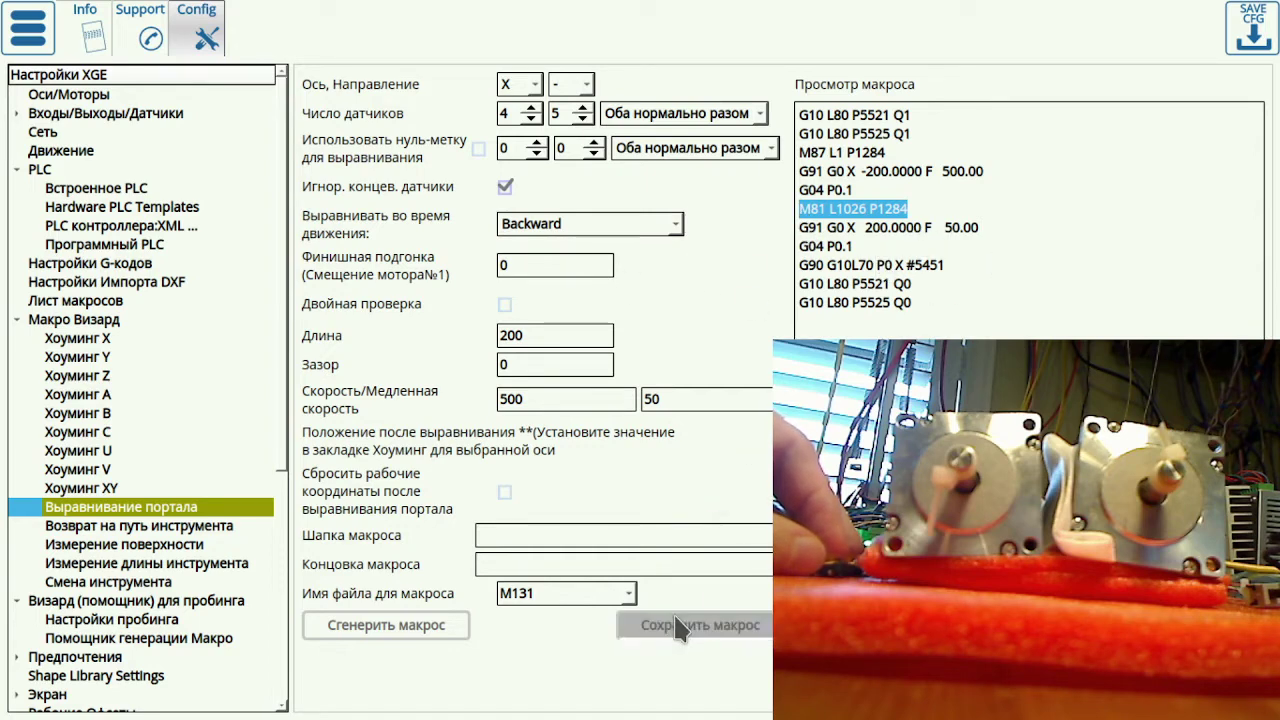
pyautogui.click(719, 628)
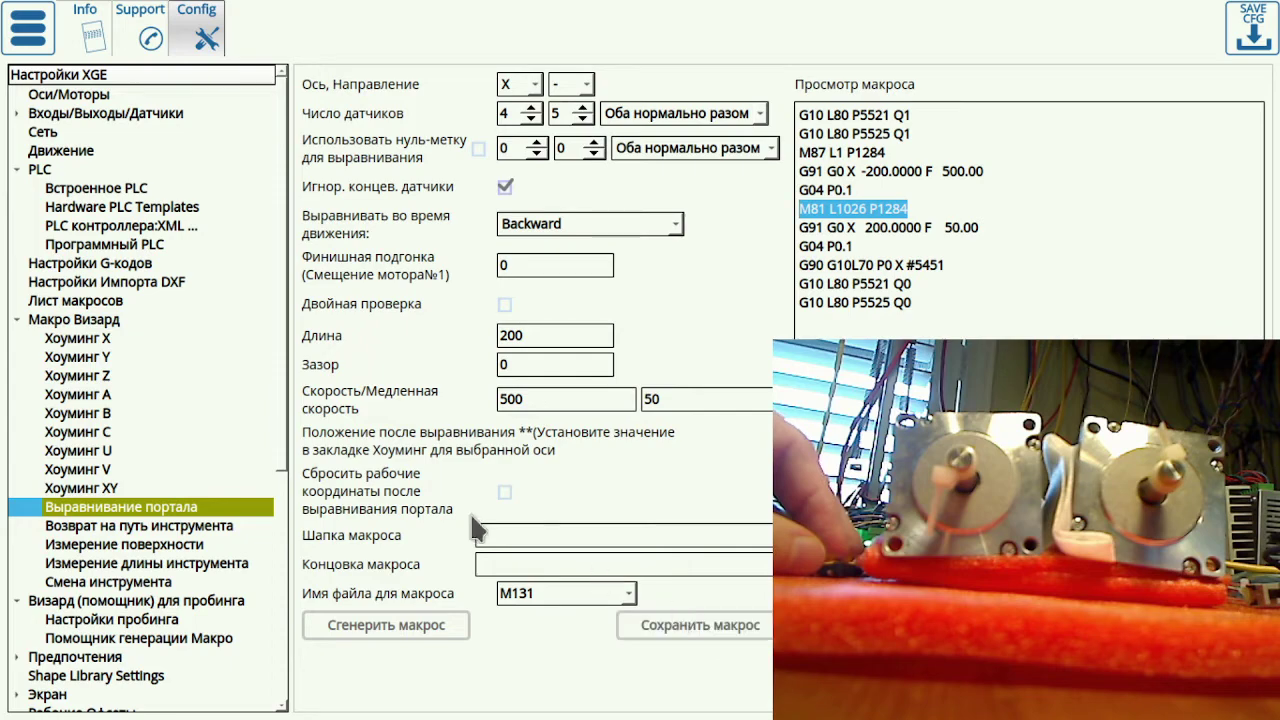
# Return to the machine screen and home all axes (M138) to test backward alignment
pyautogui.click(30, 32)
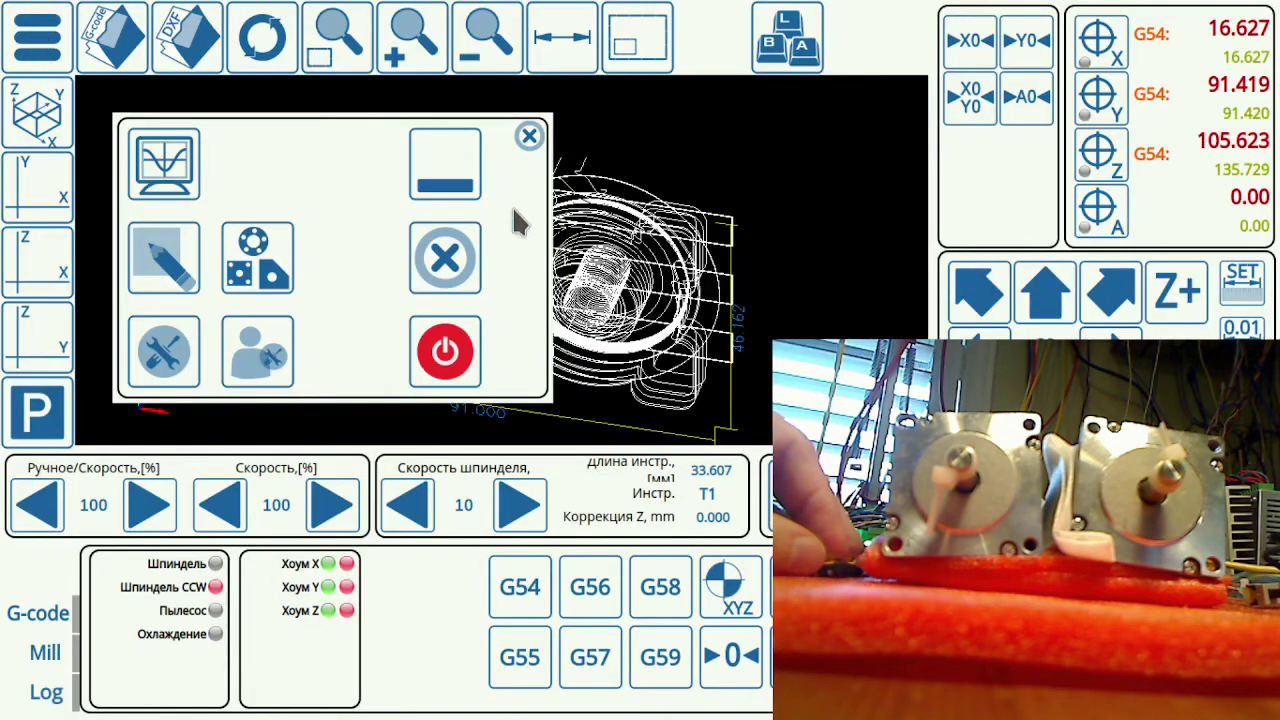
pyautogui.click(529, 135)
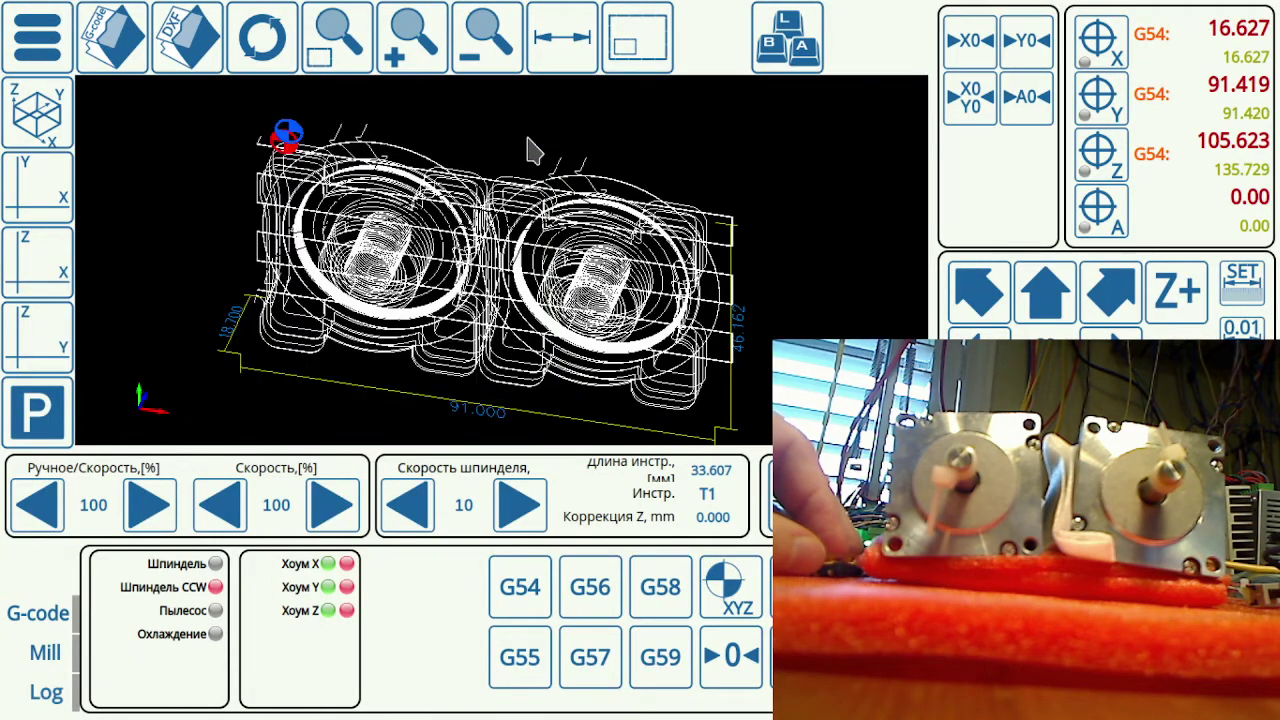
pyautogui.click(735, 590)
pyautogui.click(885, 362)
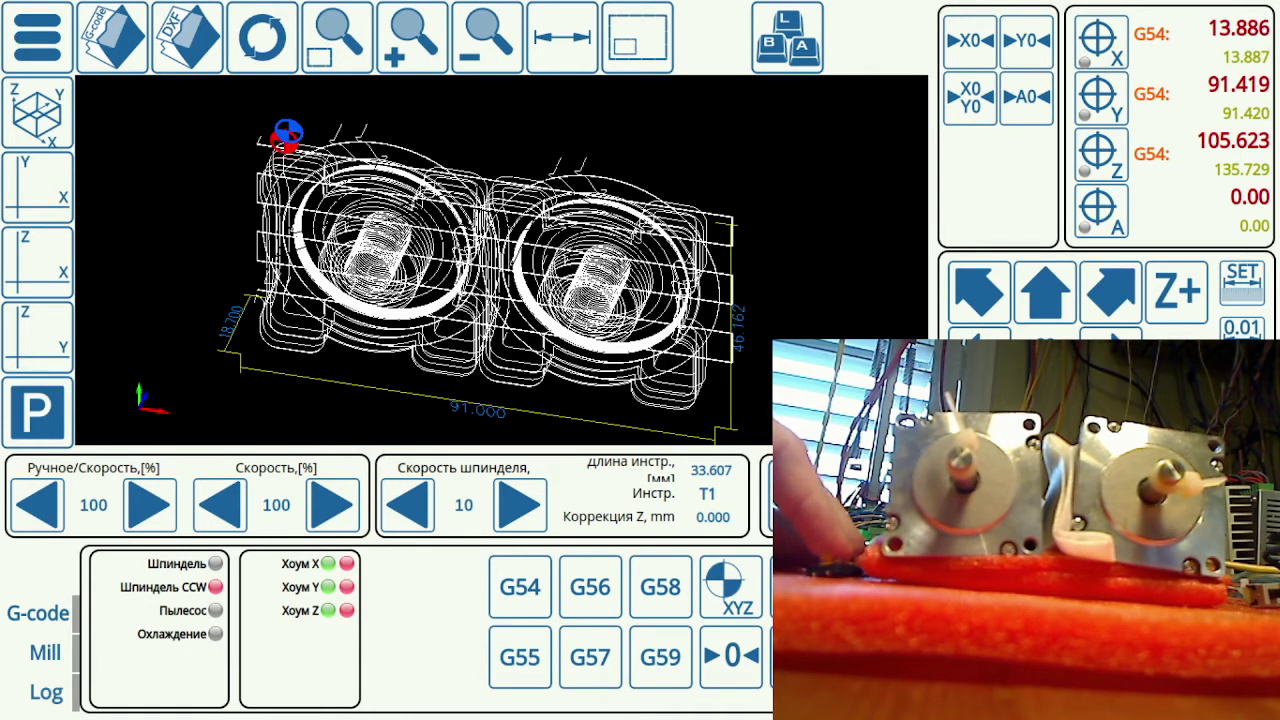
# In the gantry alignment settings, set the finishing adjustment (motor 1 offset) to 10, regenerate the macro and save it as M131
pyautogui.click(40, 36)
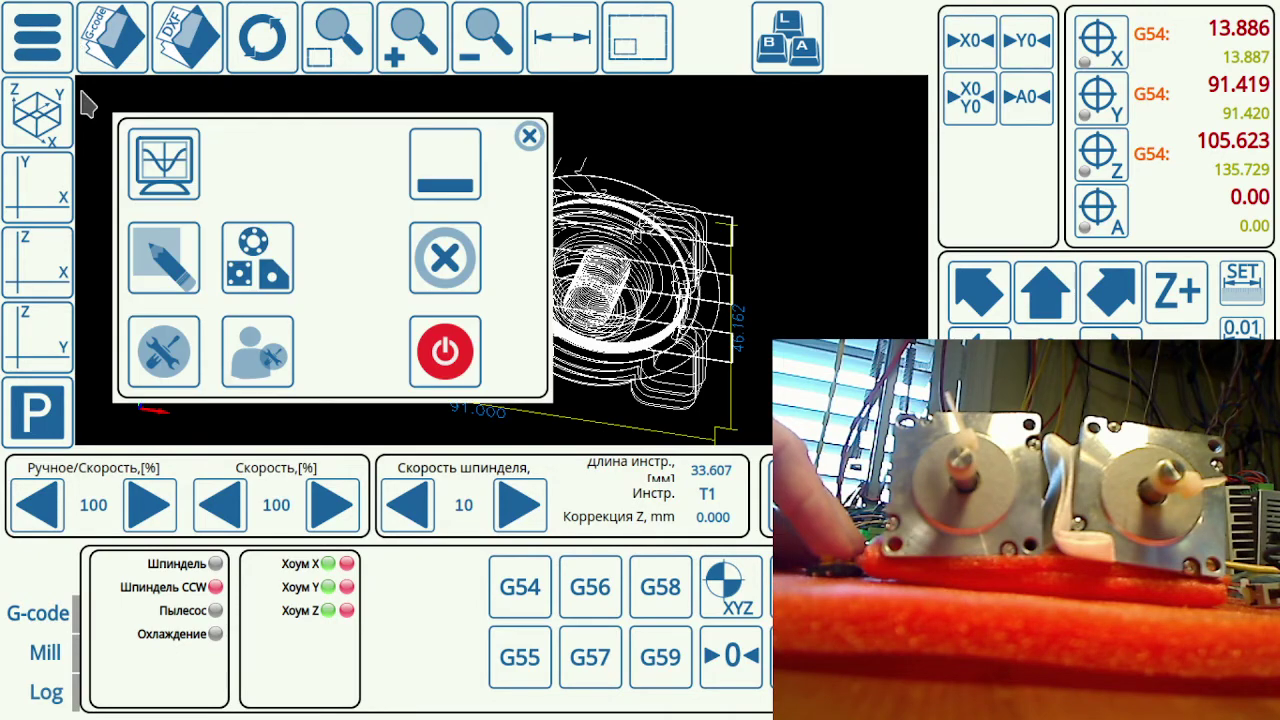
pyautogui.click(182, 362)
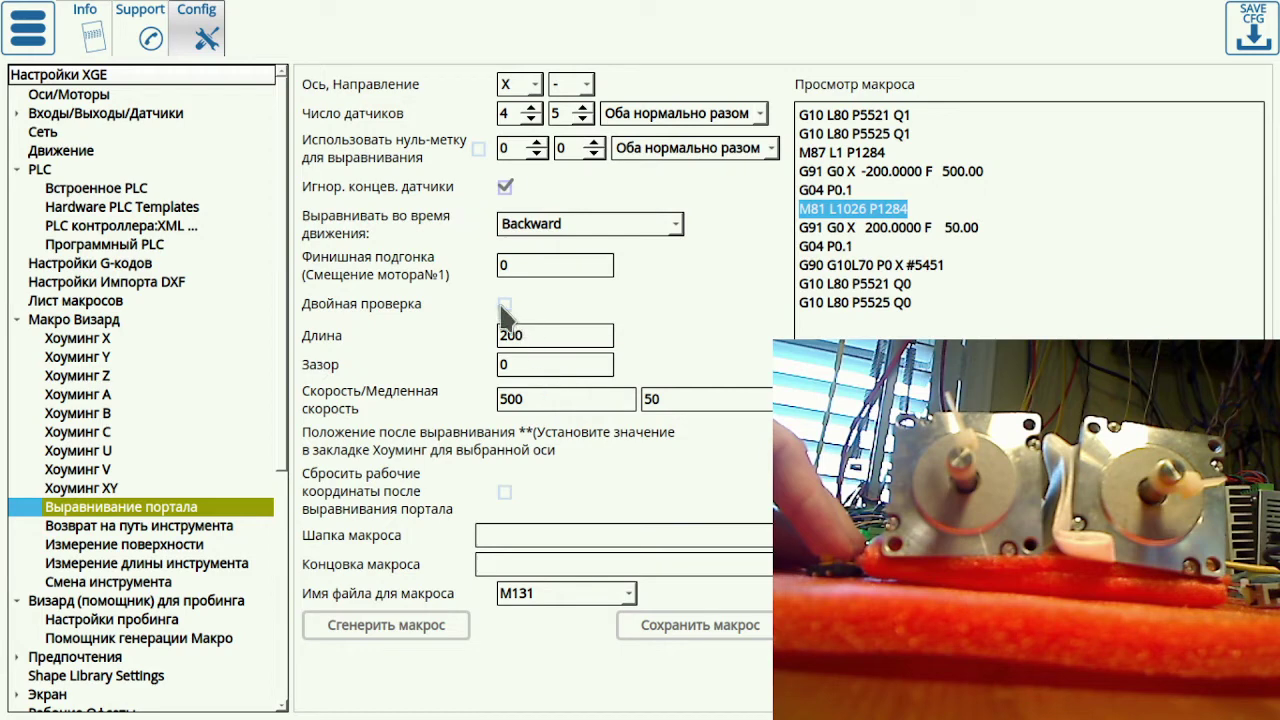
pyautogui.doubleClick(499, 265)
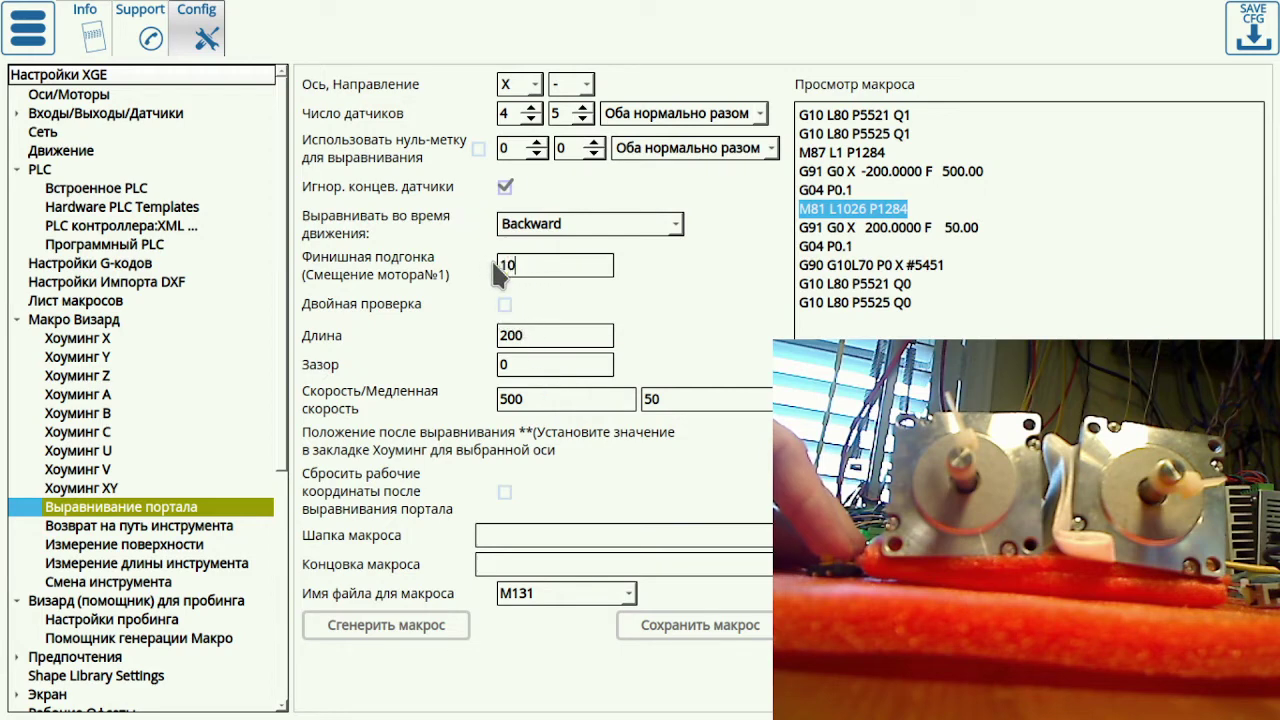
pyautogui.click(395, 626)
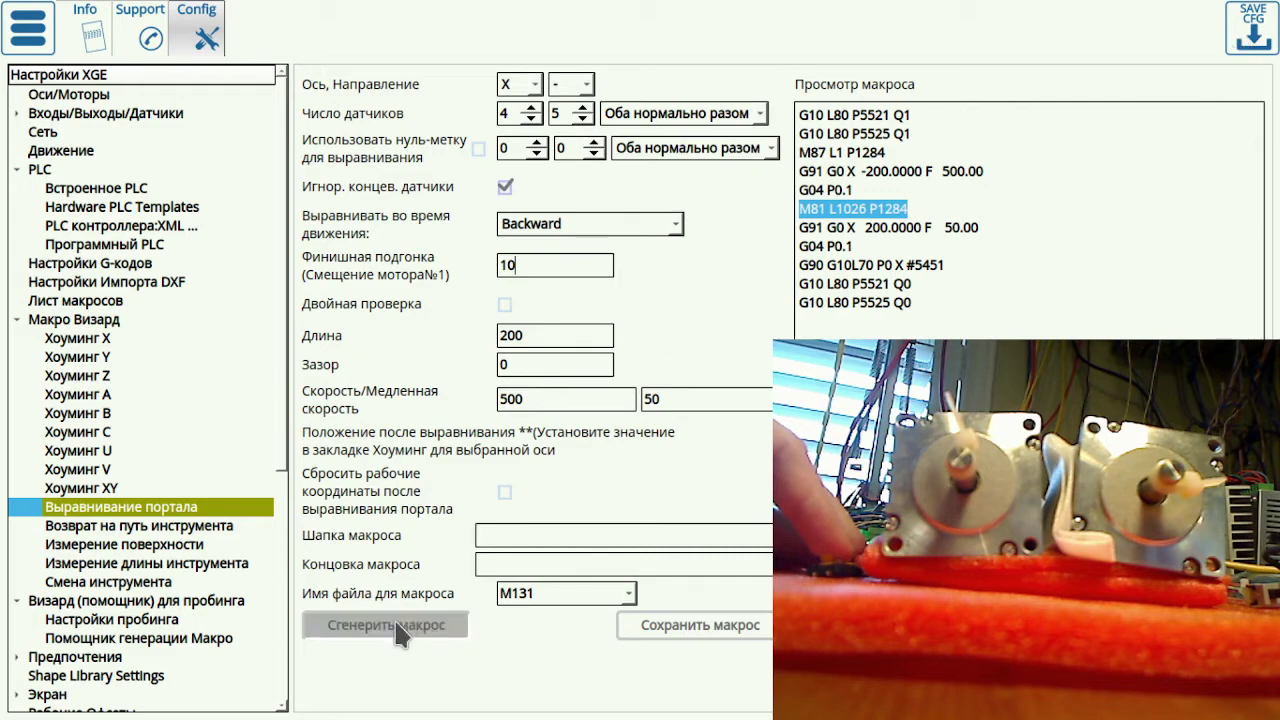
pyautogui.click(662, 626)
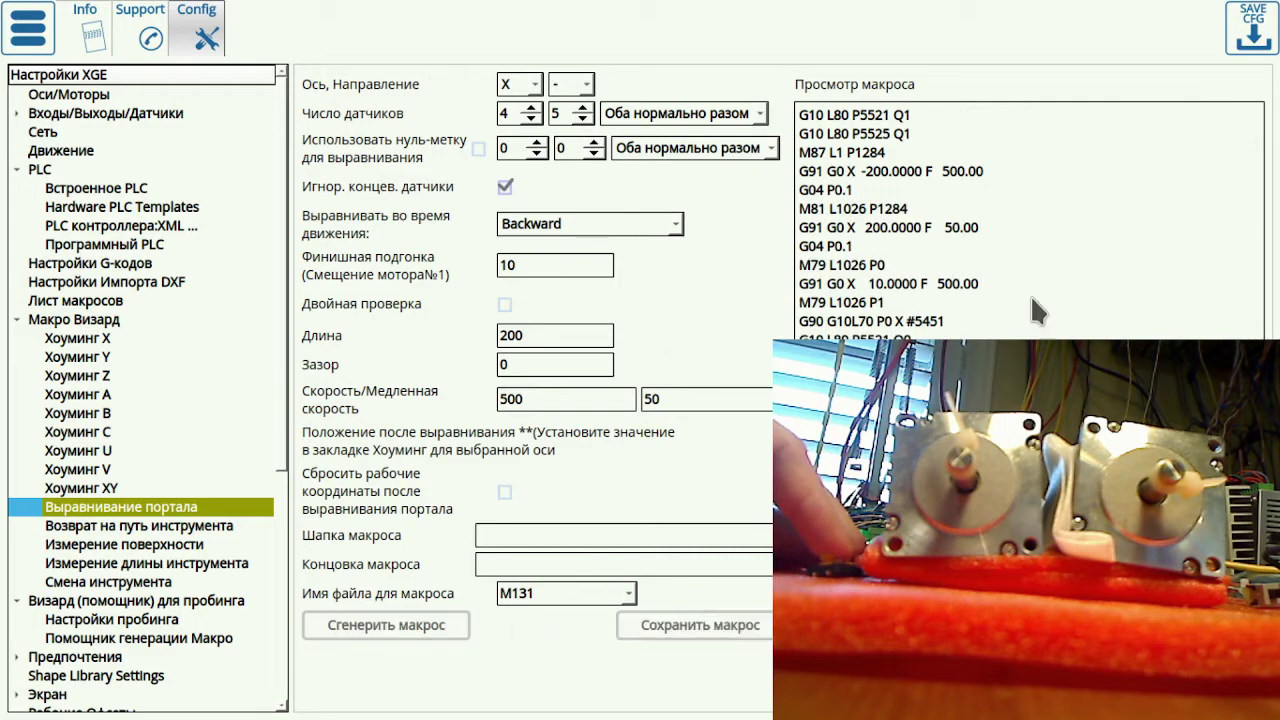
# Return to the machine screen and home all axes (M138) to test the finishing adjustment
pyautogui.click(36, 24)
pyautogui.click(529, 136)
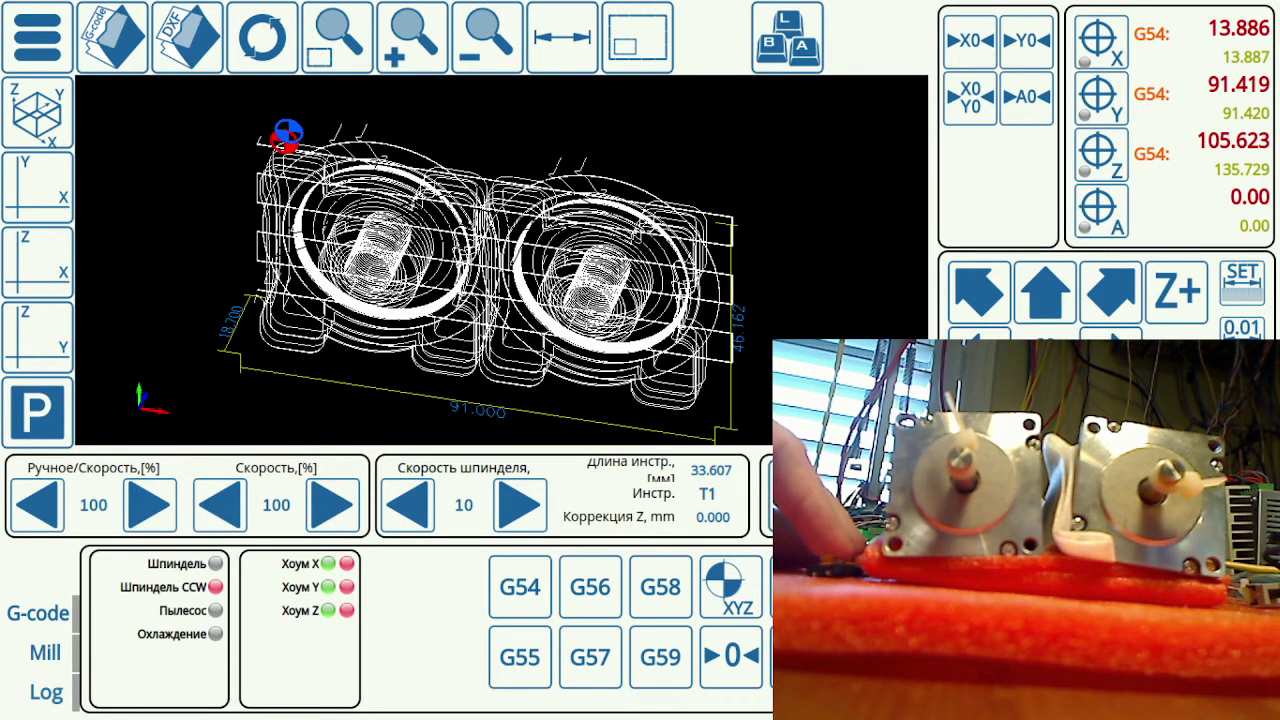
pyautogui.click(726, 590)
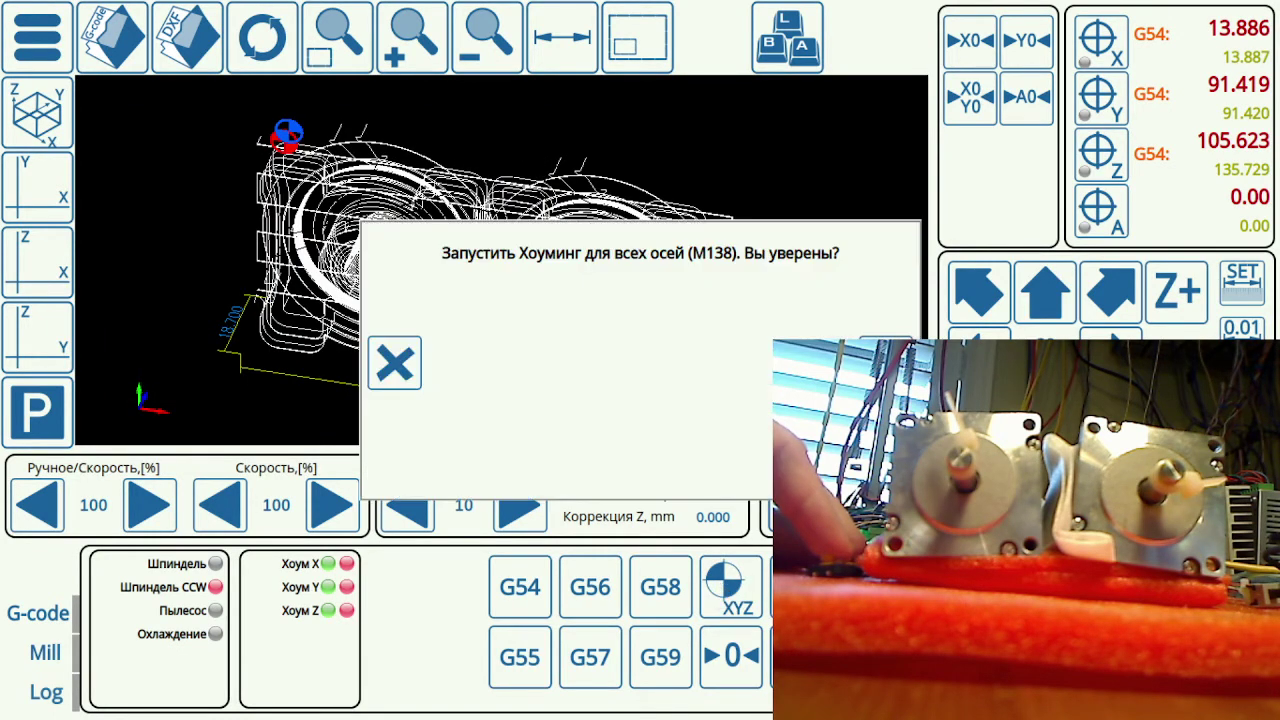
pyautogui.click(886, 352)
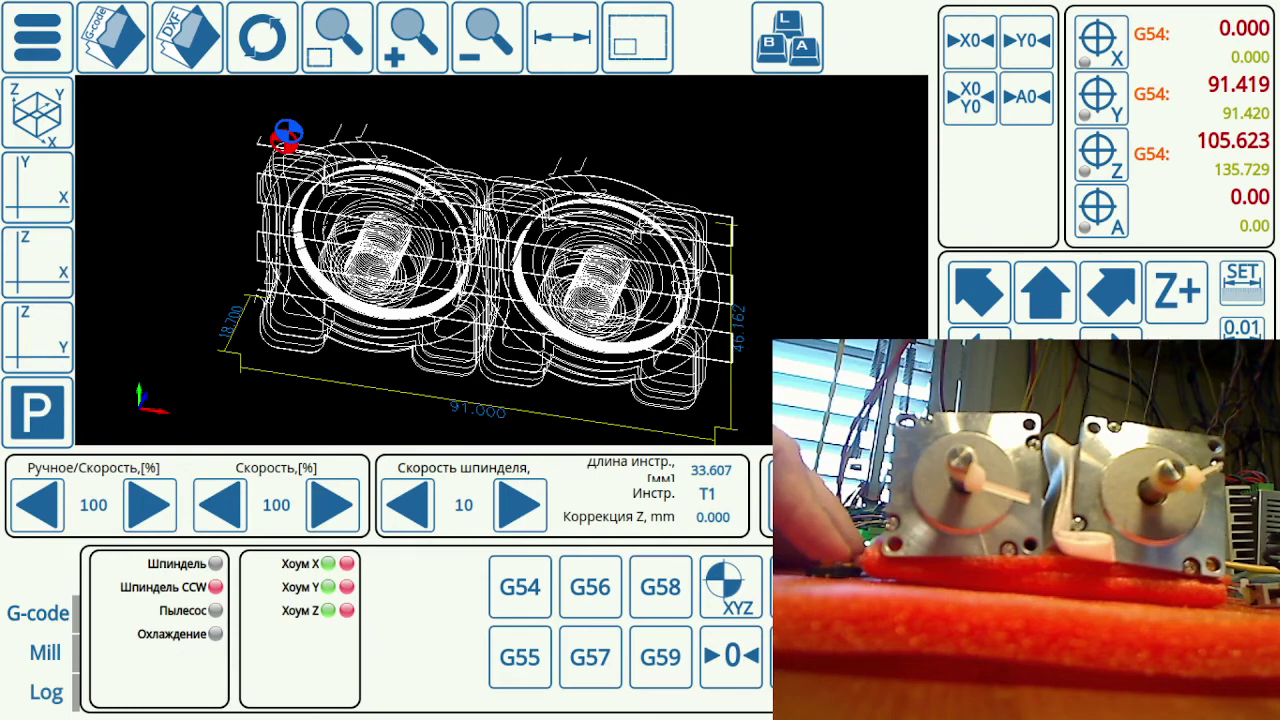
# Reopen the gantry alignment settings, set the gap to 10, regenerate the macro and save it as M131
pyautogui.click(37, 48)
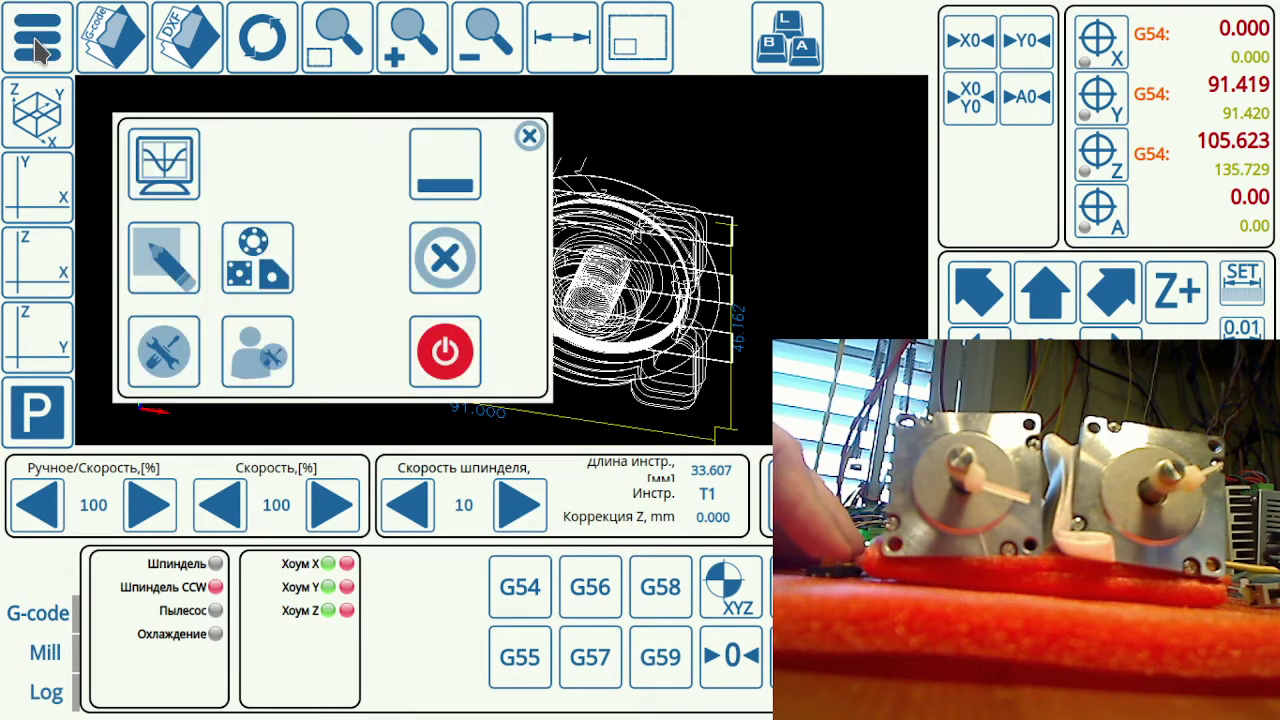
pyautogui.click(177, 345)
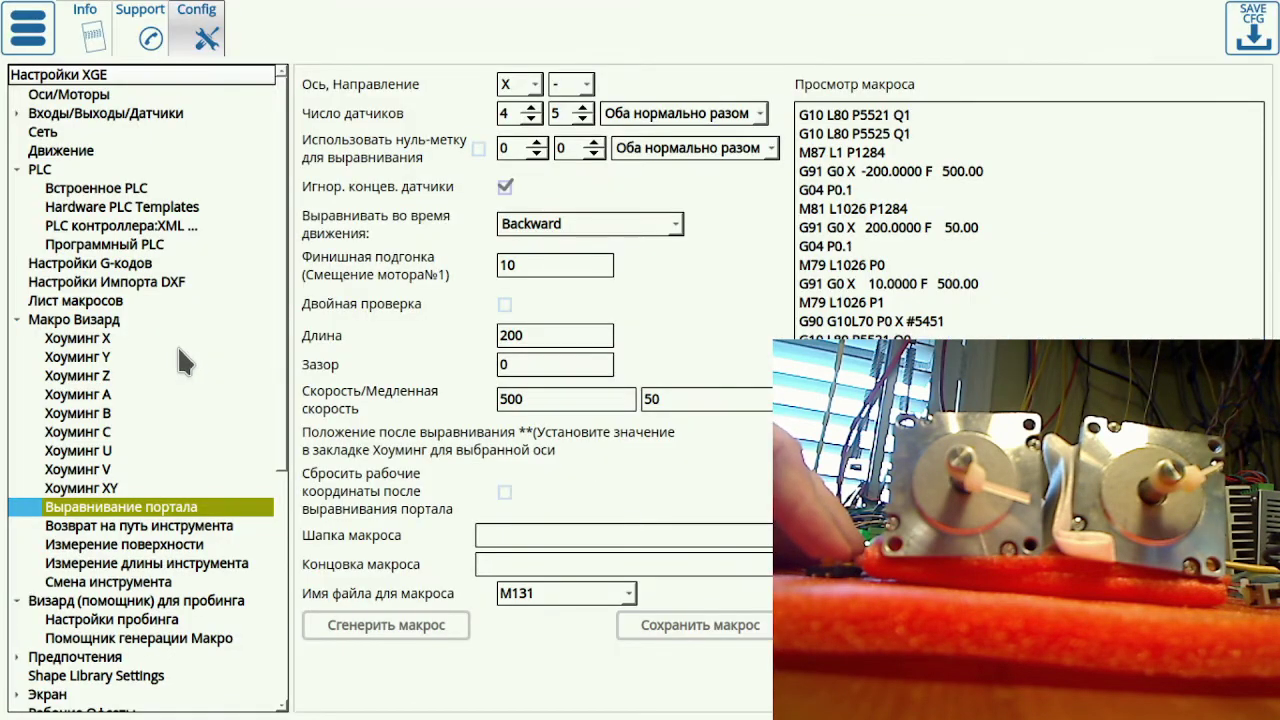
pyautogui.doubleClick(505, 365)
pyautogui.write('10')
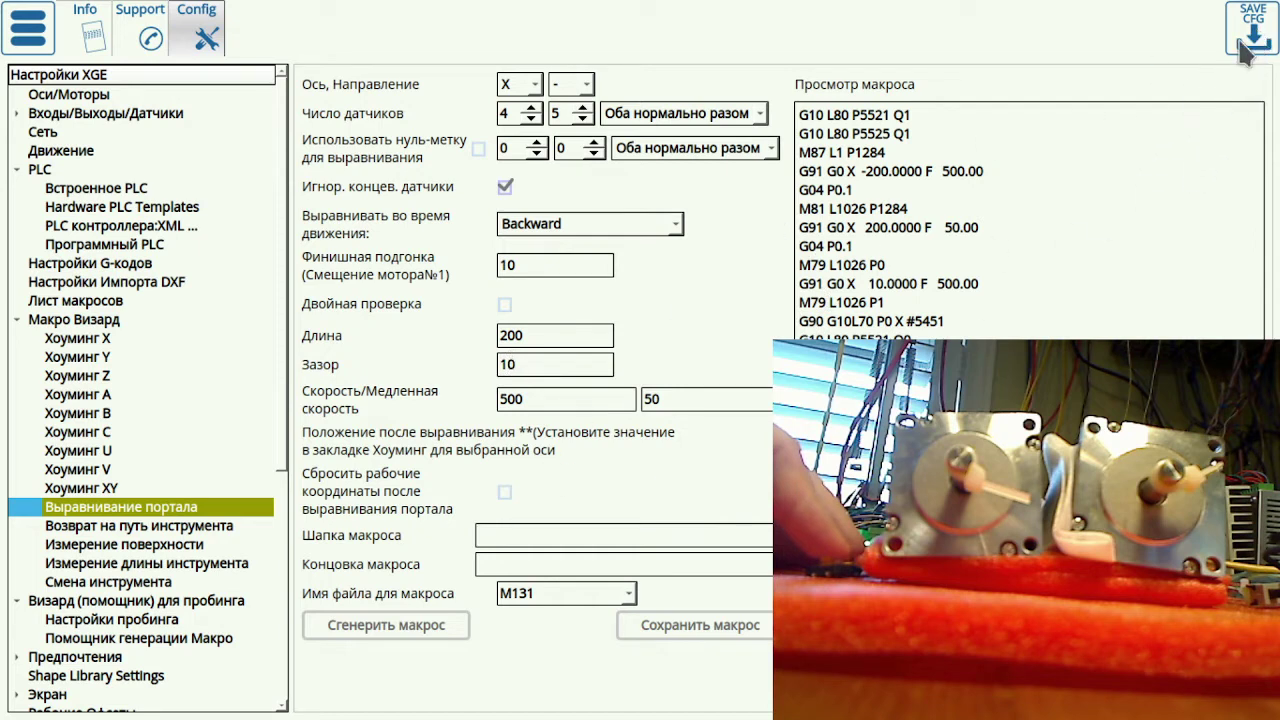
pyautogui.click(386, 625)
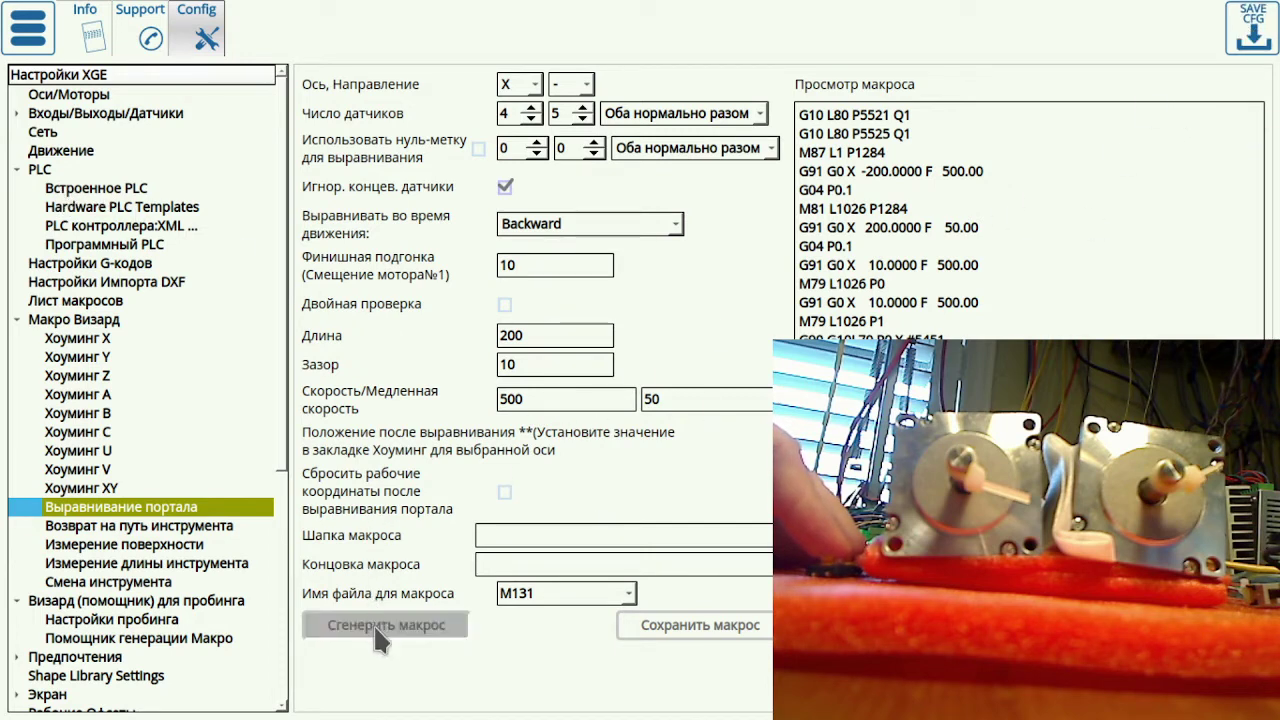
pyautogui.click(757, 626)
# Go back to the machine screen and home all axes (M138) to test the gap combined with the motor offset
pyautogui.click(30, 35)
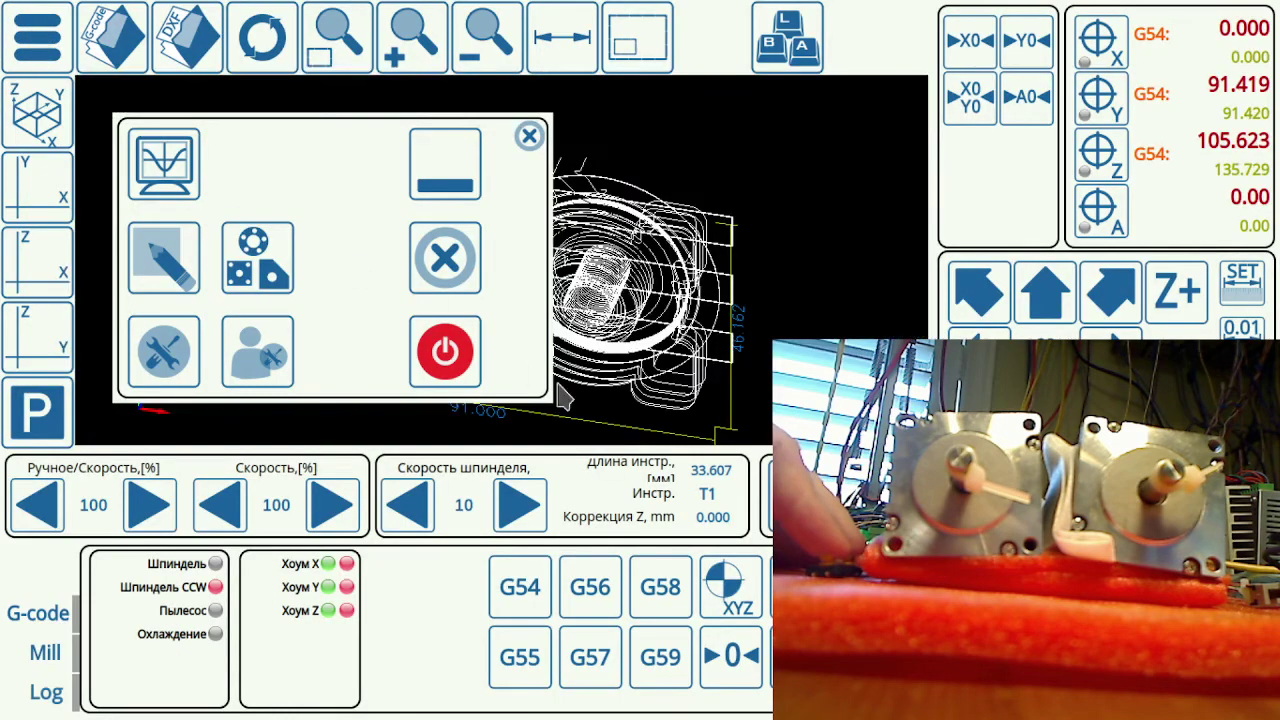
pyautogui.click(529, 135)
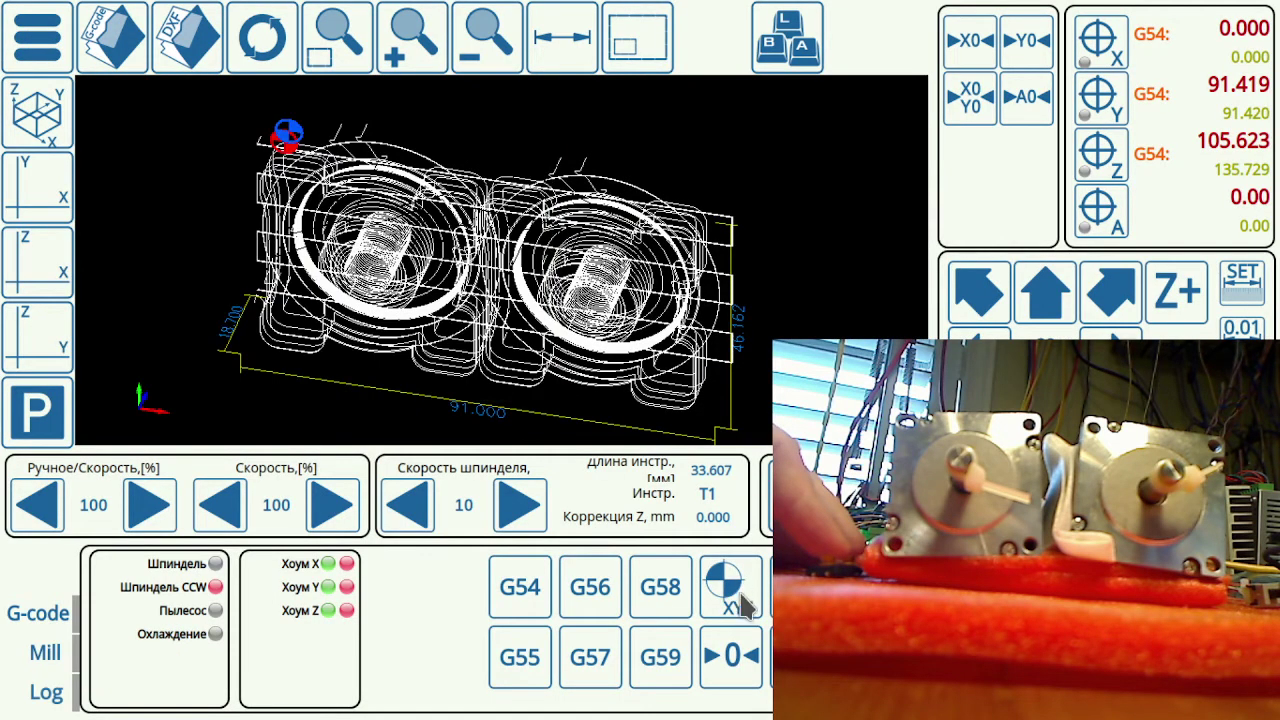
pyautogui.click(757, 590)
pyautogui.click(884, 357)
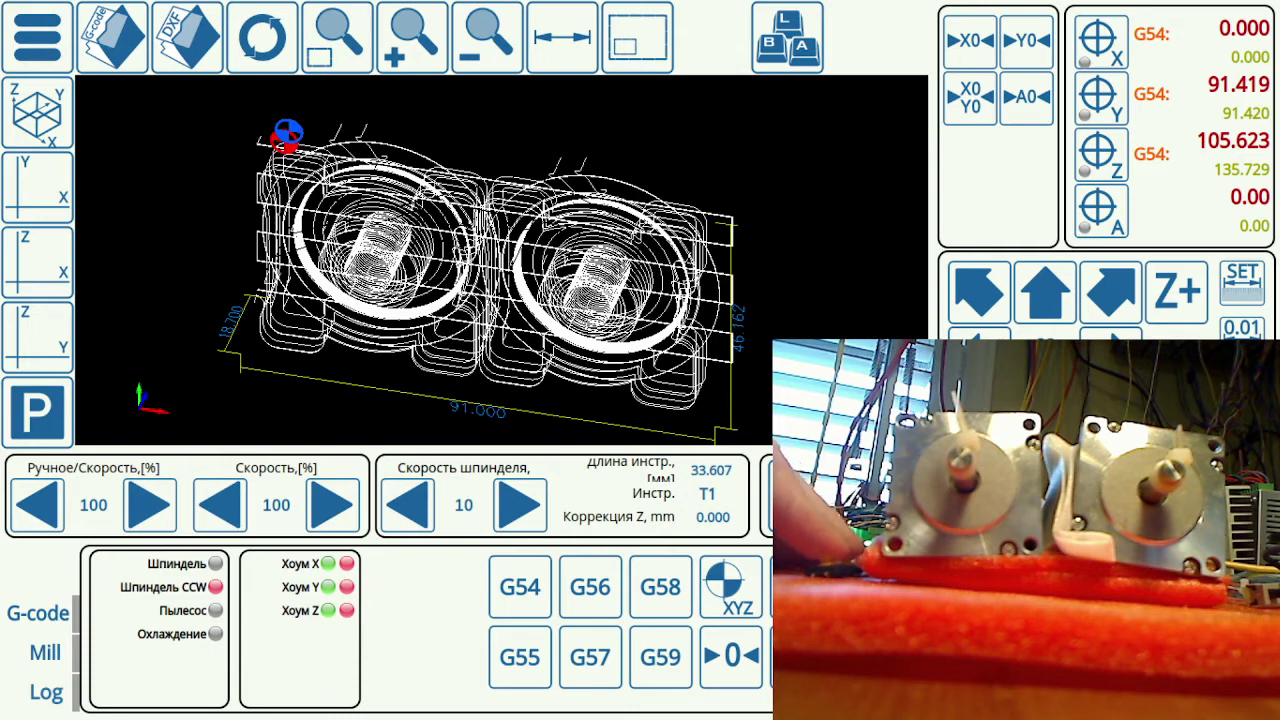
# Locate the M87 command in the gantry alignment macro preview and open the M87 source in the built-in PLC settings
pyautogui.click(26, 36)
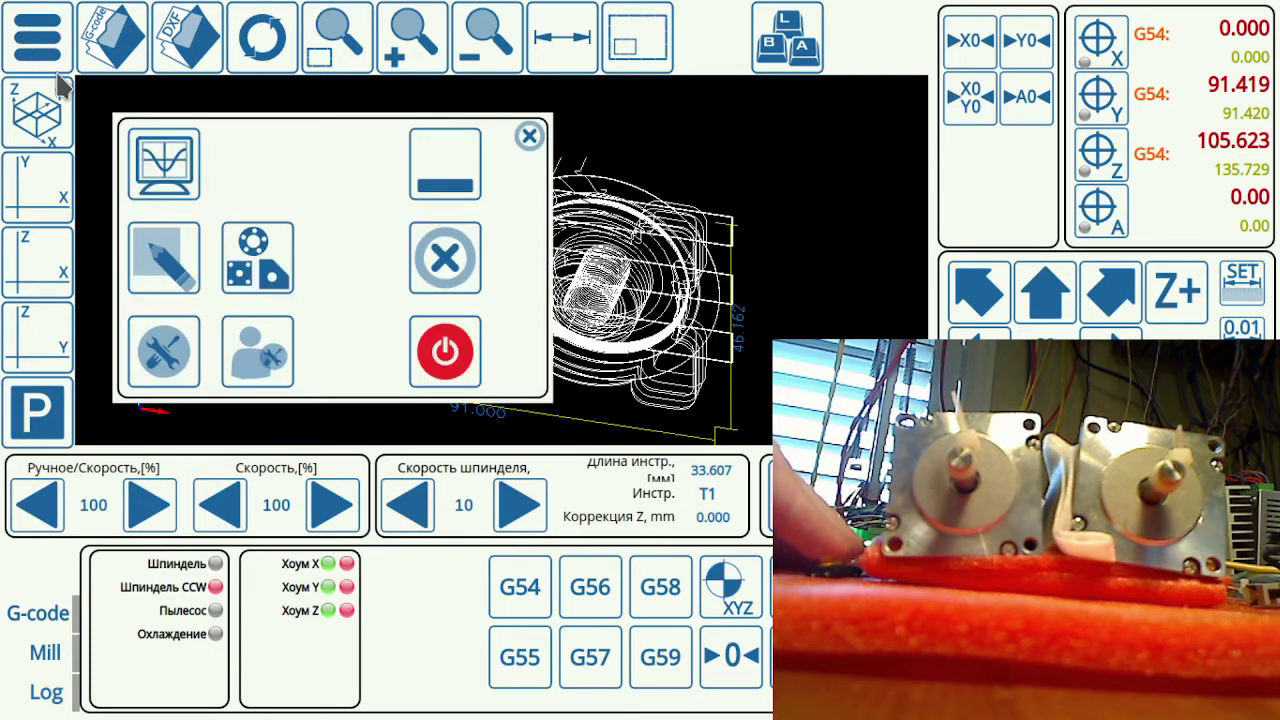
pyautogui.click(184, 342)
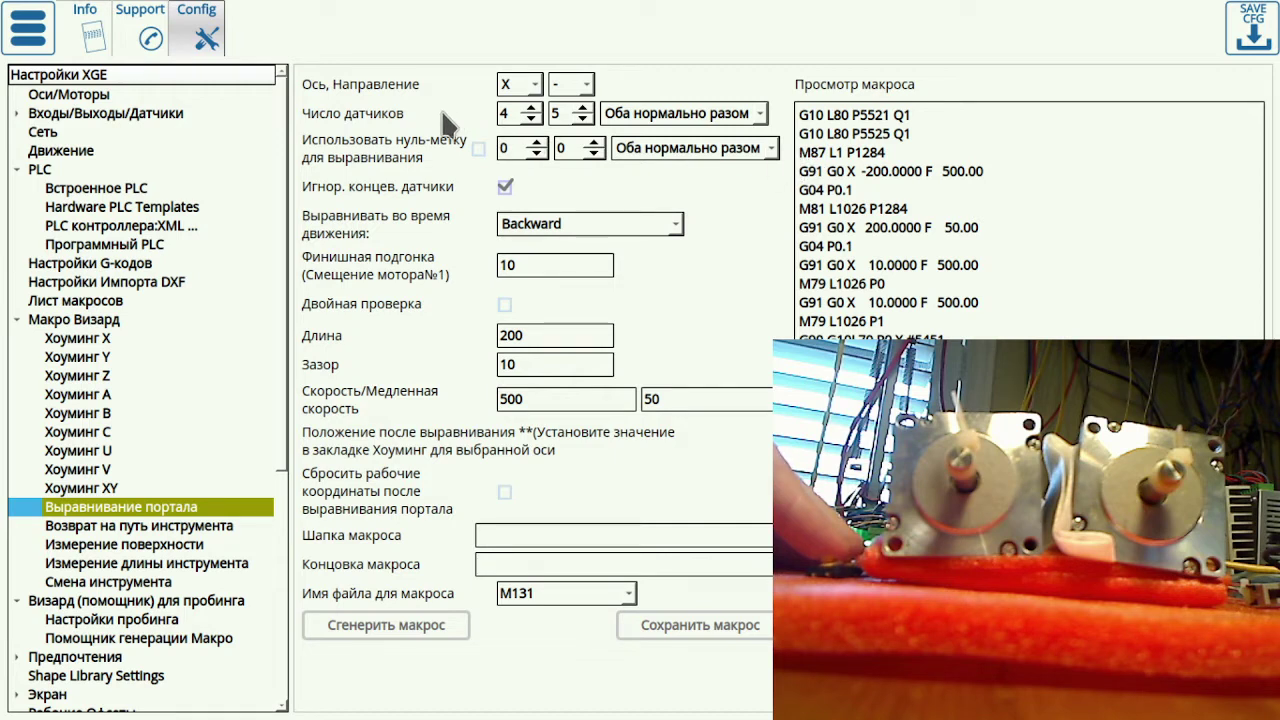
pyautogui.doubleClick(812, 152)
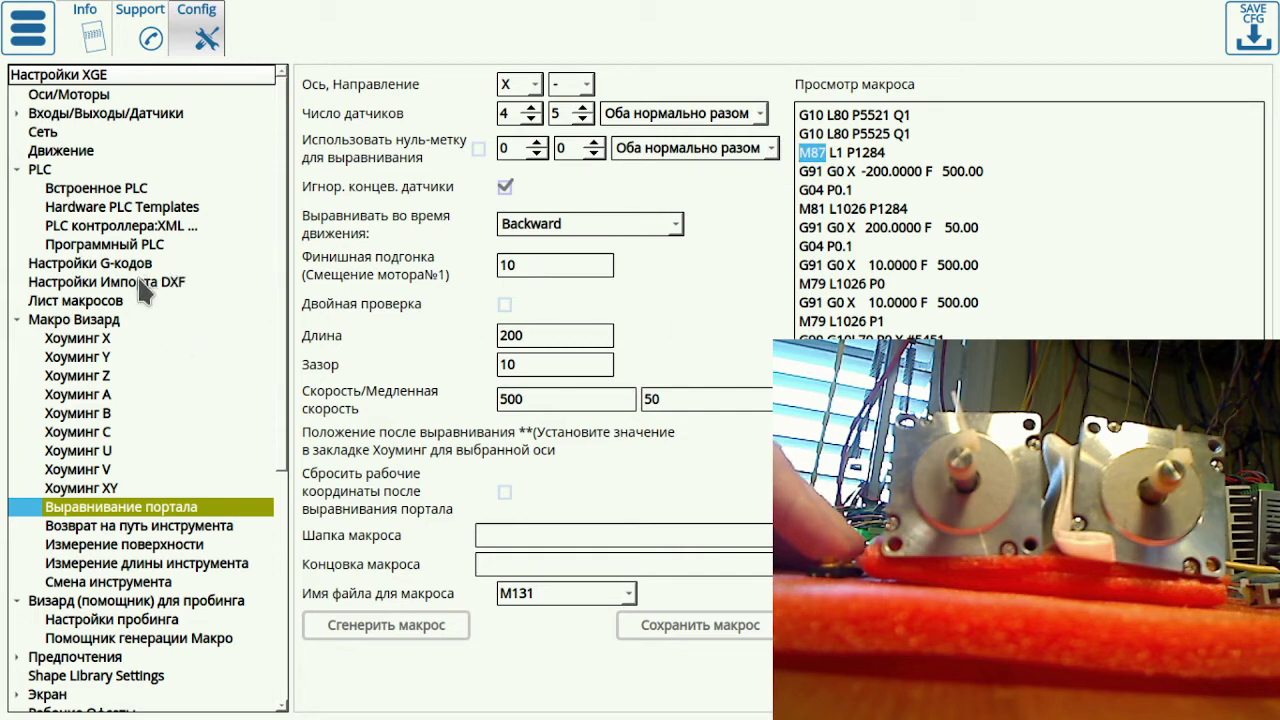
pyautogui.click(92, 190)
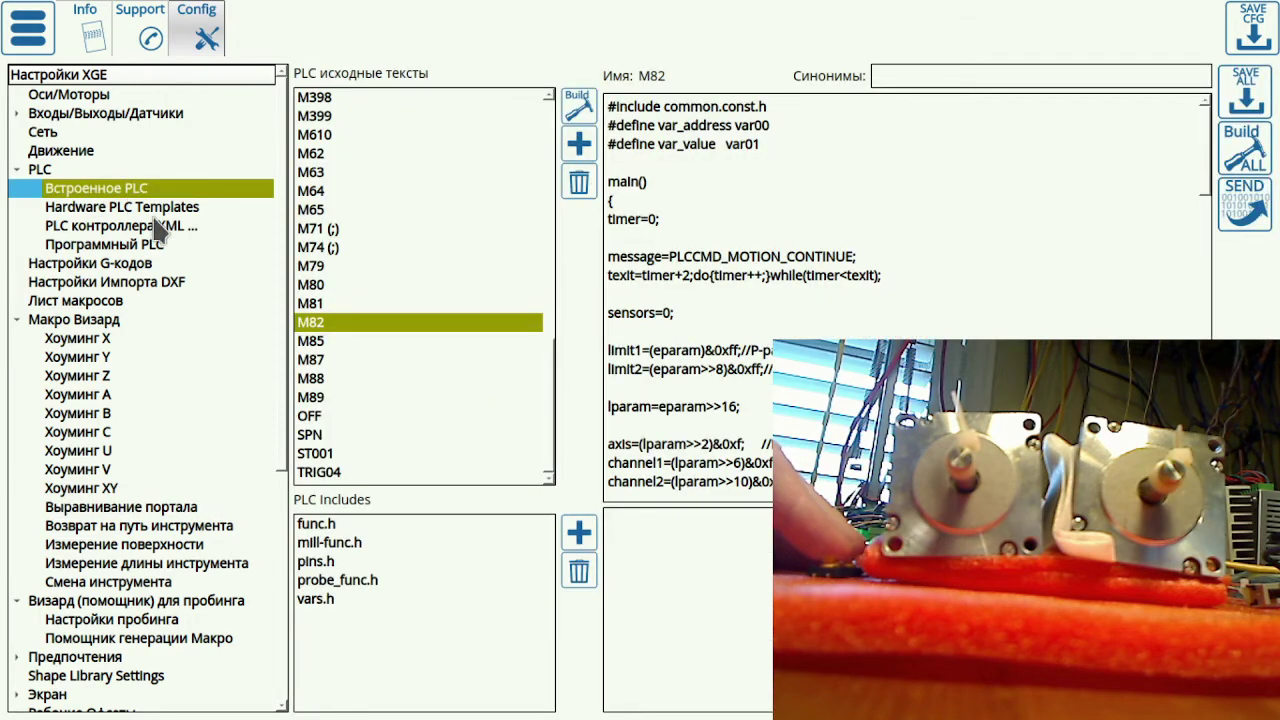
pyautogui.click(330, 359)
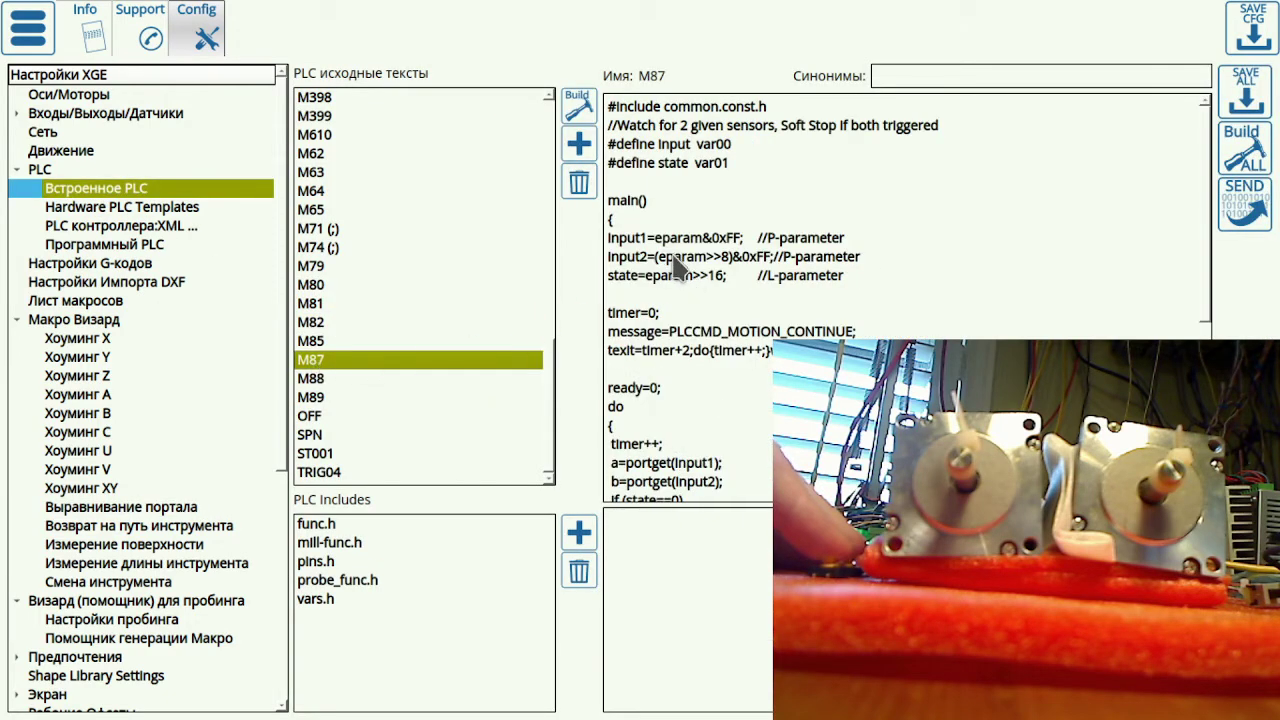
# Examine how the M87 code reads its two inputs and checks the state==0 and state!=0 conditions before exiting
pyautogui.scroll(-5, 675, 360)
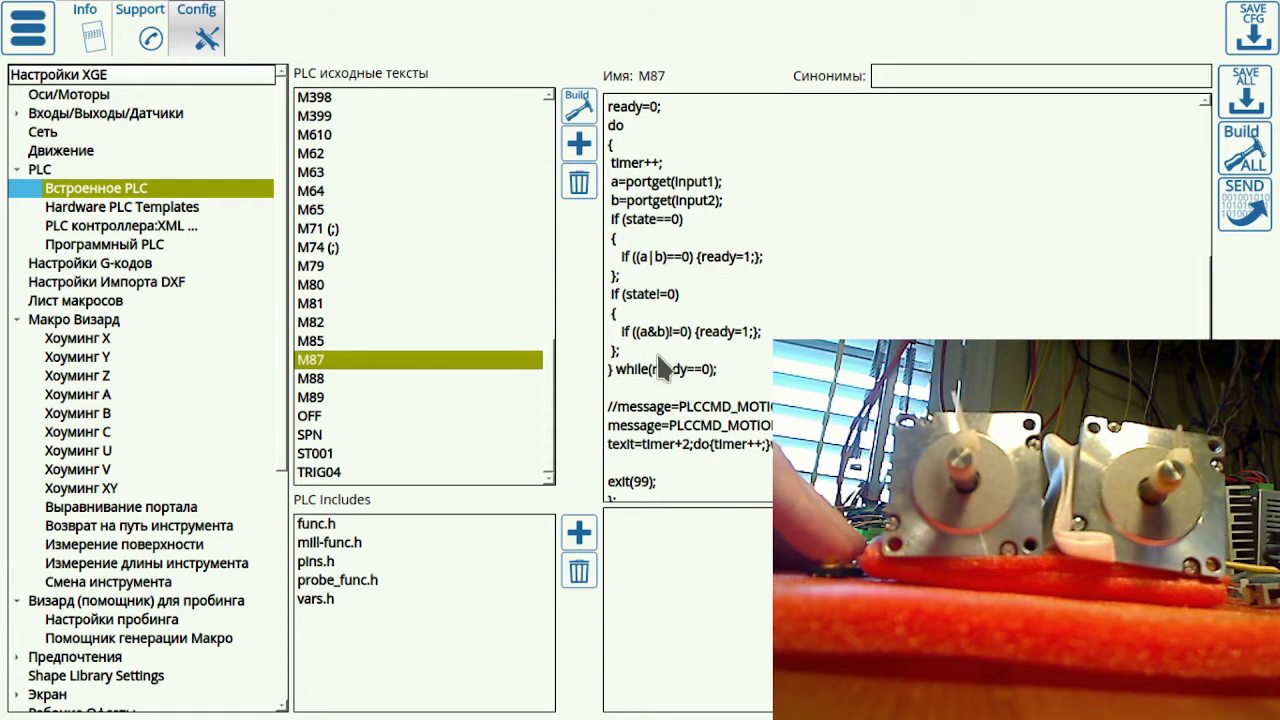
pyautogui.moveTo(608, 181); pyautogui.dragTo(612, 220)
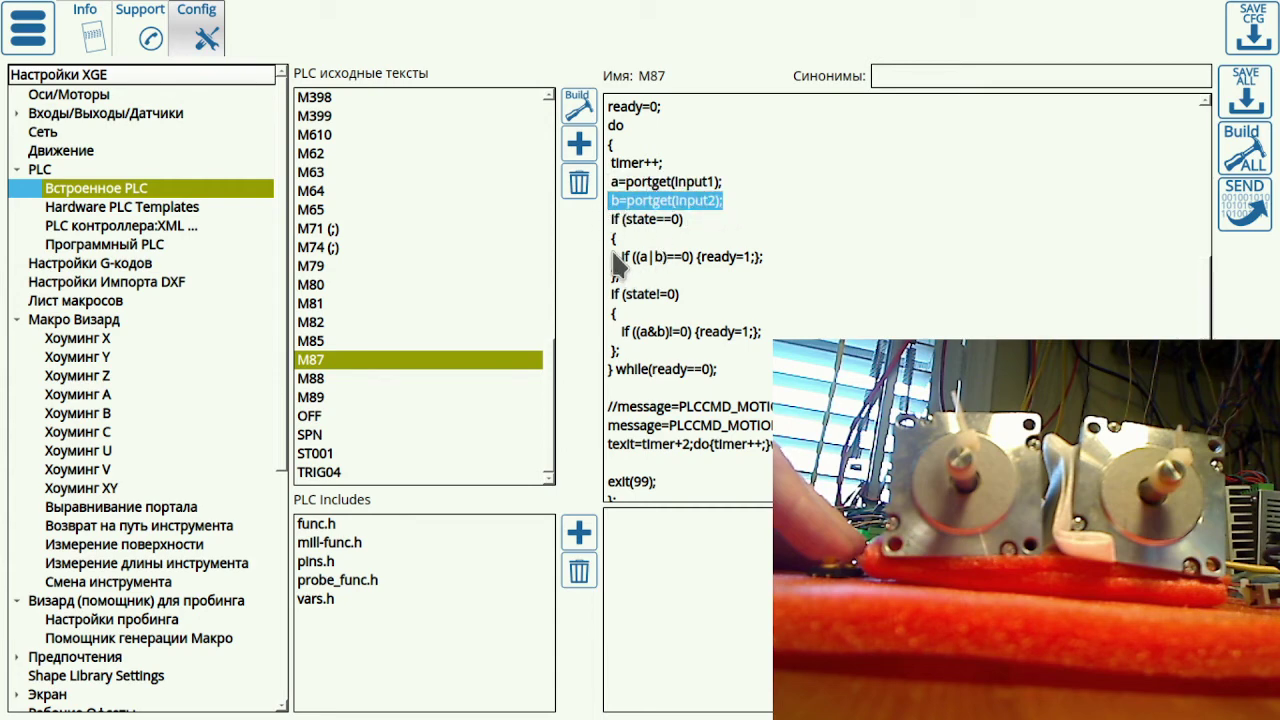
pyautogui.moveTo(617, 260); pyautogui.dragTo(773, 254)
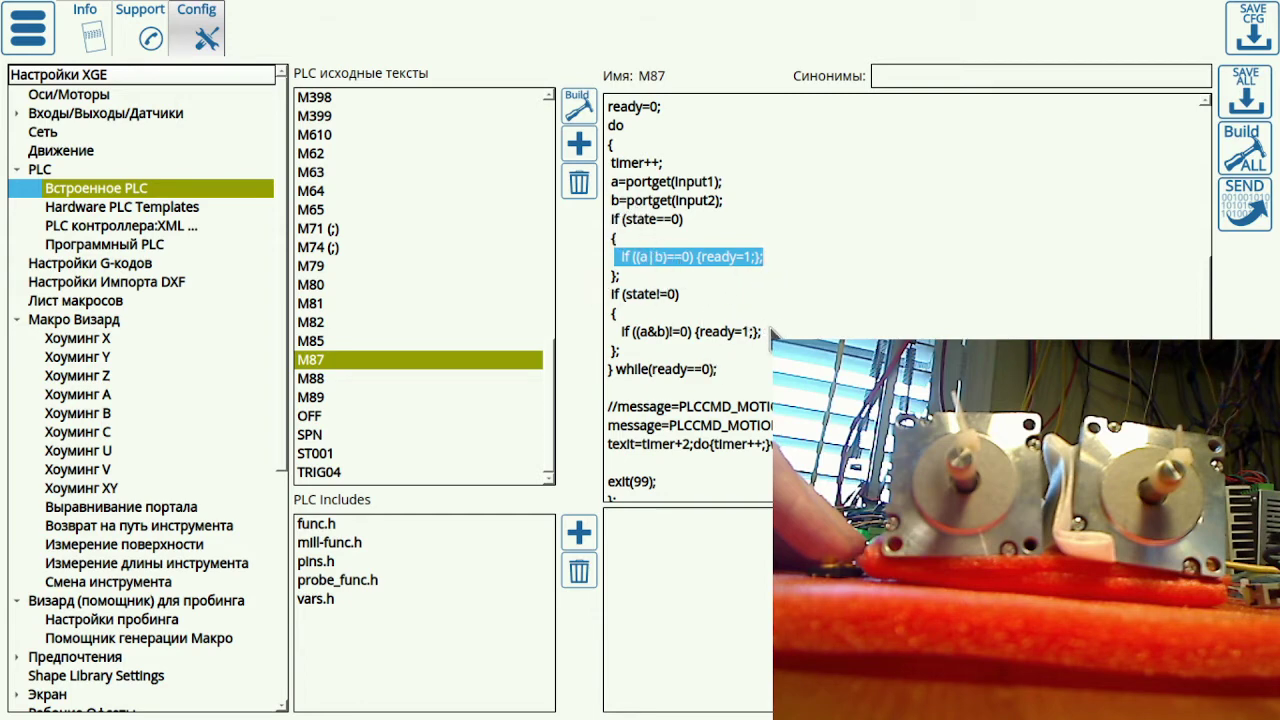
pyautogui.moveTo(766, 332); pyautogui.dragTo(606, 334)
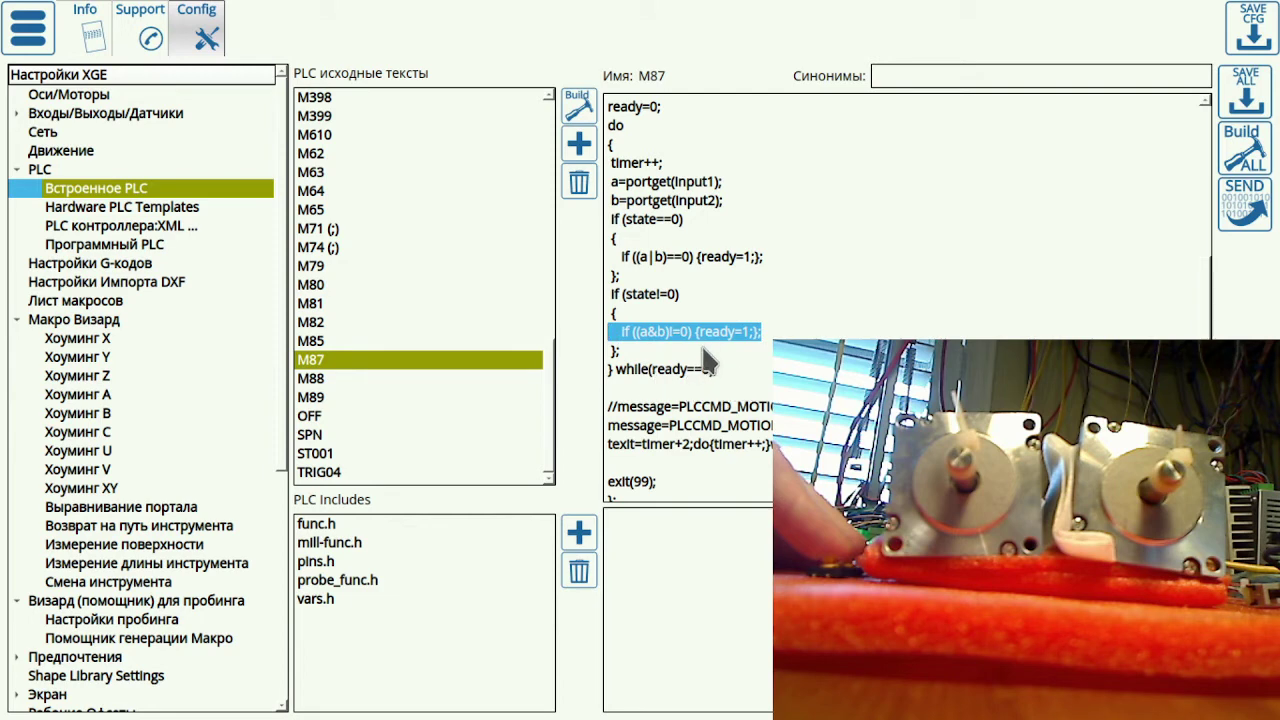
pyautogui.scroll(-1, 655, 320)
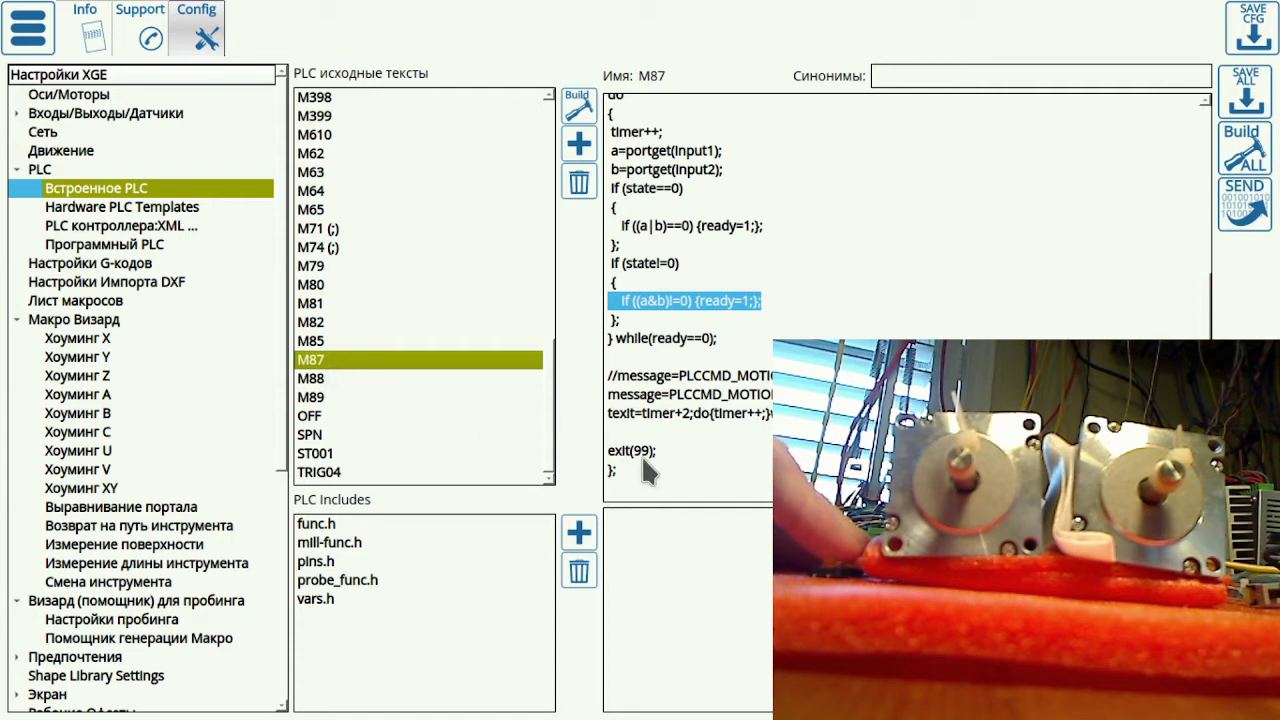
# Open the M82 PLC source and review its P and L parameters and the code block that handles limit1
pyautogui.click(305, 303)
pyautogui.click(312, 324)
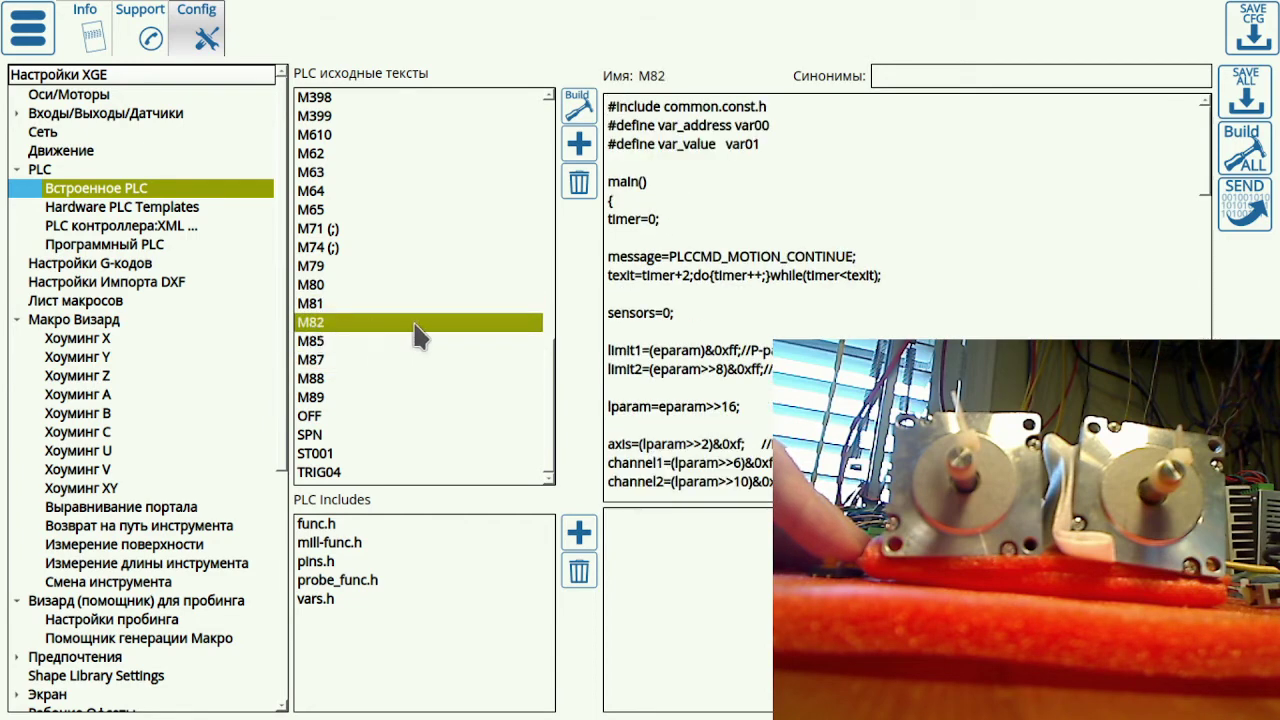
pyautogui.scroll(-4, 666, 316)
pyautogui.scroll(3, 670, 330)
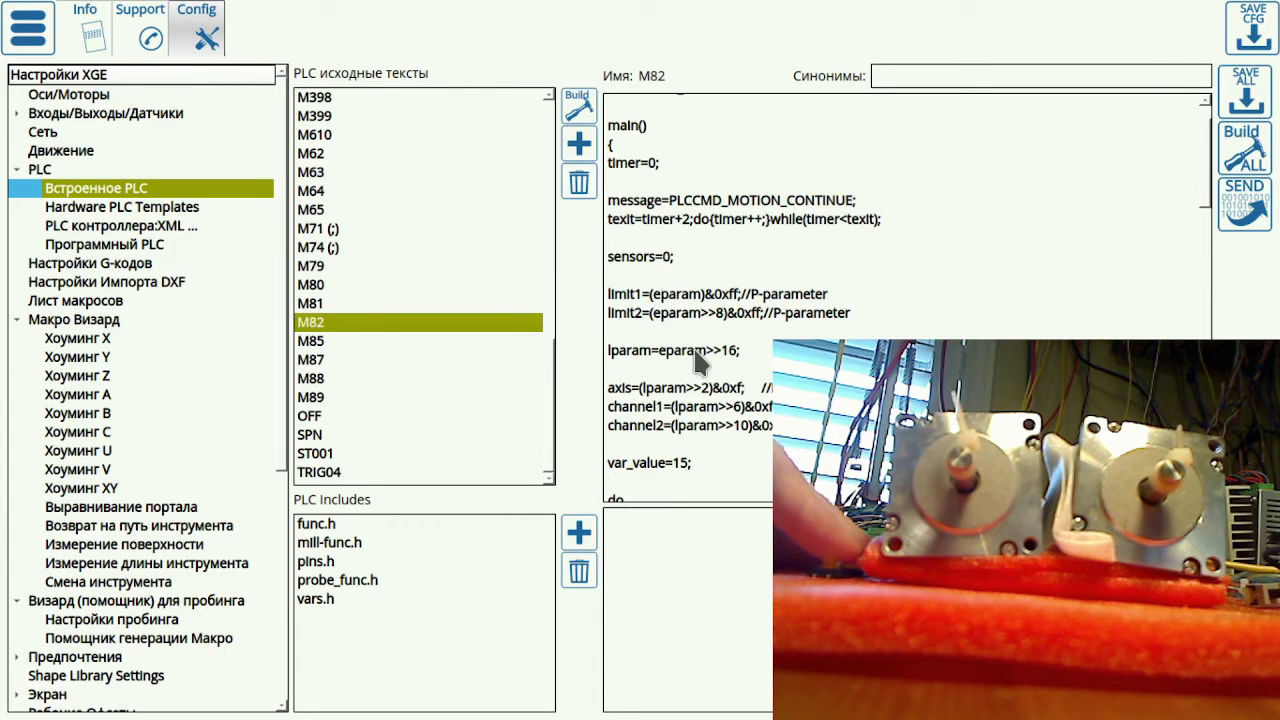
pyautogui.scroll(-2, 697, 358)
pyautogui.scroll(-4, 695, 350)
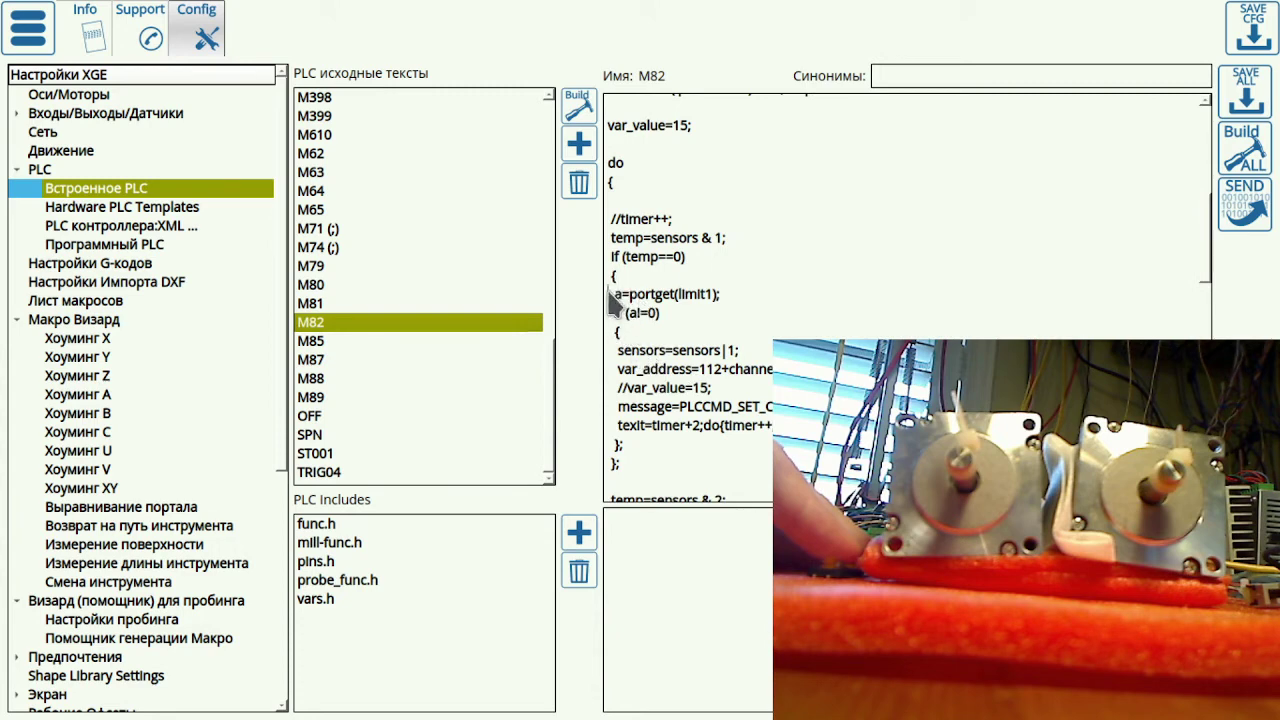
pyautogui.moveTo(612, 294); pyautogui.dragTo(770, 432)
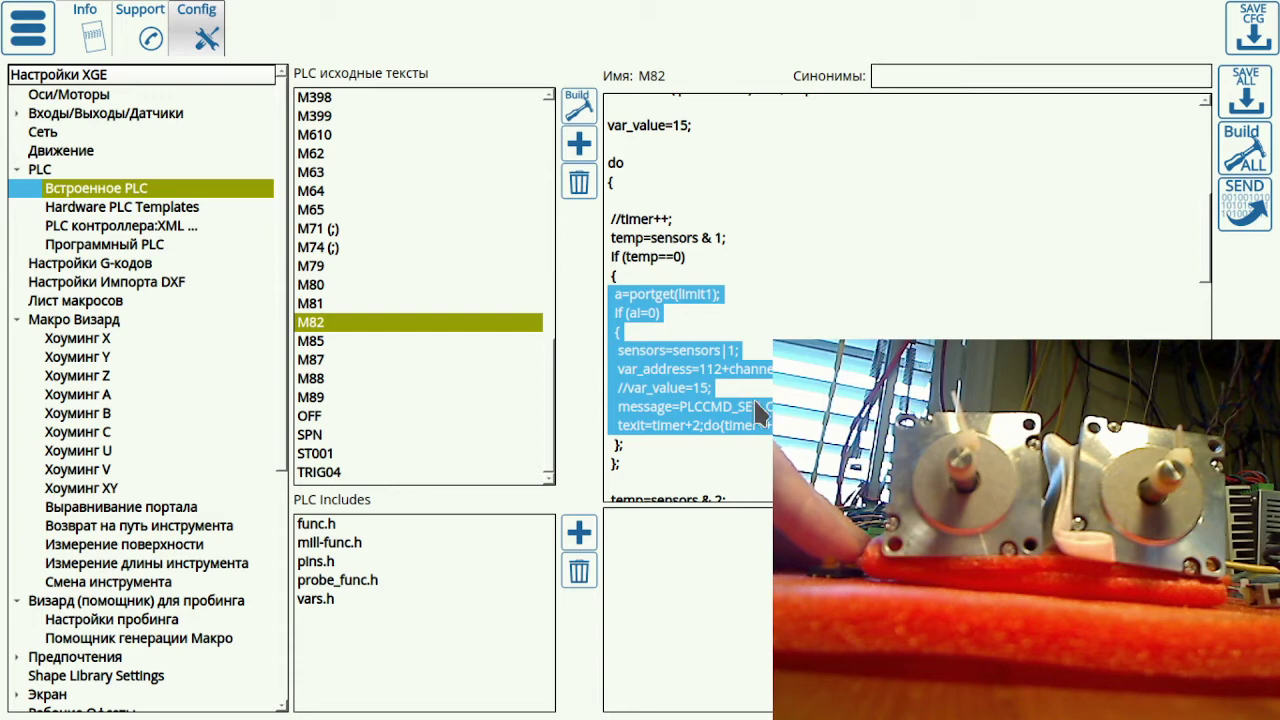
pyautogui.scroll(-5, 750, 405)
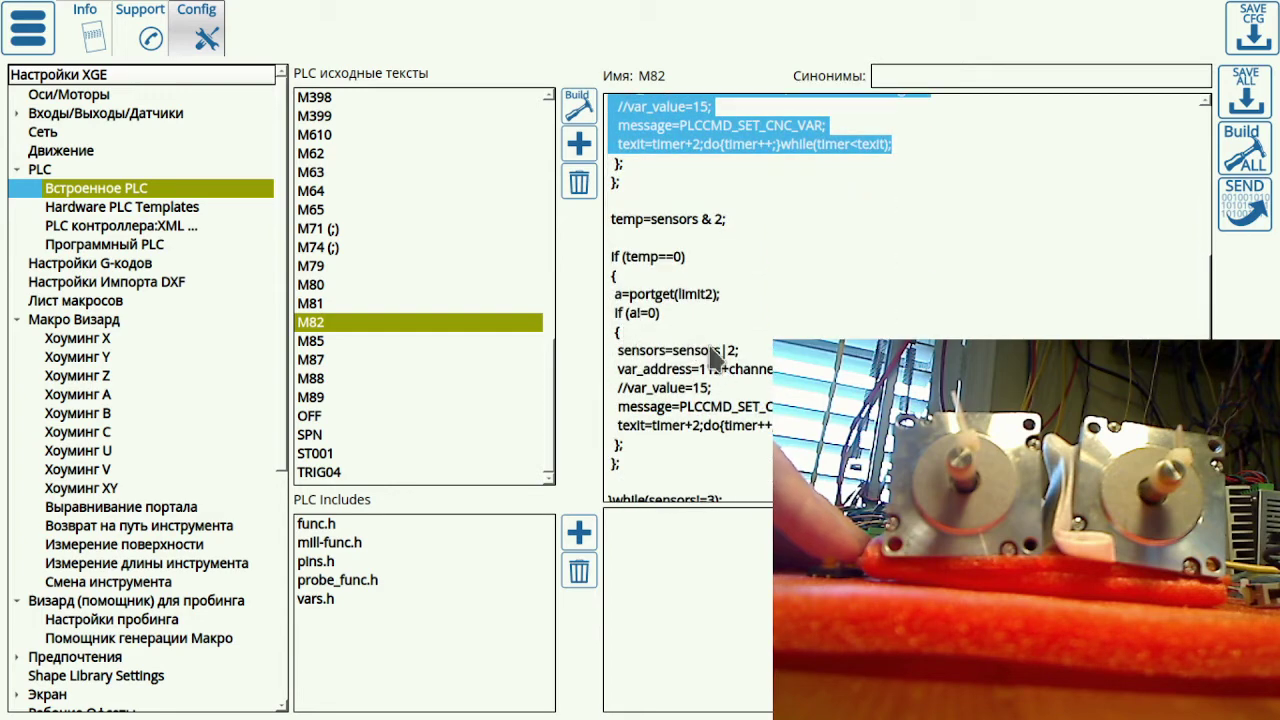
# Compare the channel1 and channel2 var_address lines that turn off each motor channel in the M82 source
pyautogui.scroll(4, 712, 357)
pyautogui.click(733, 322)
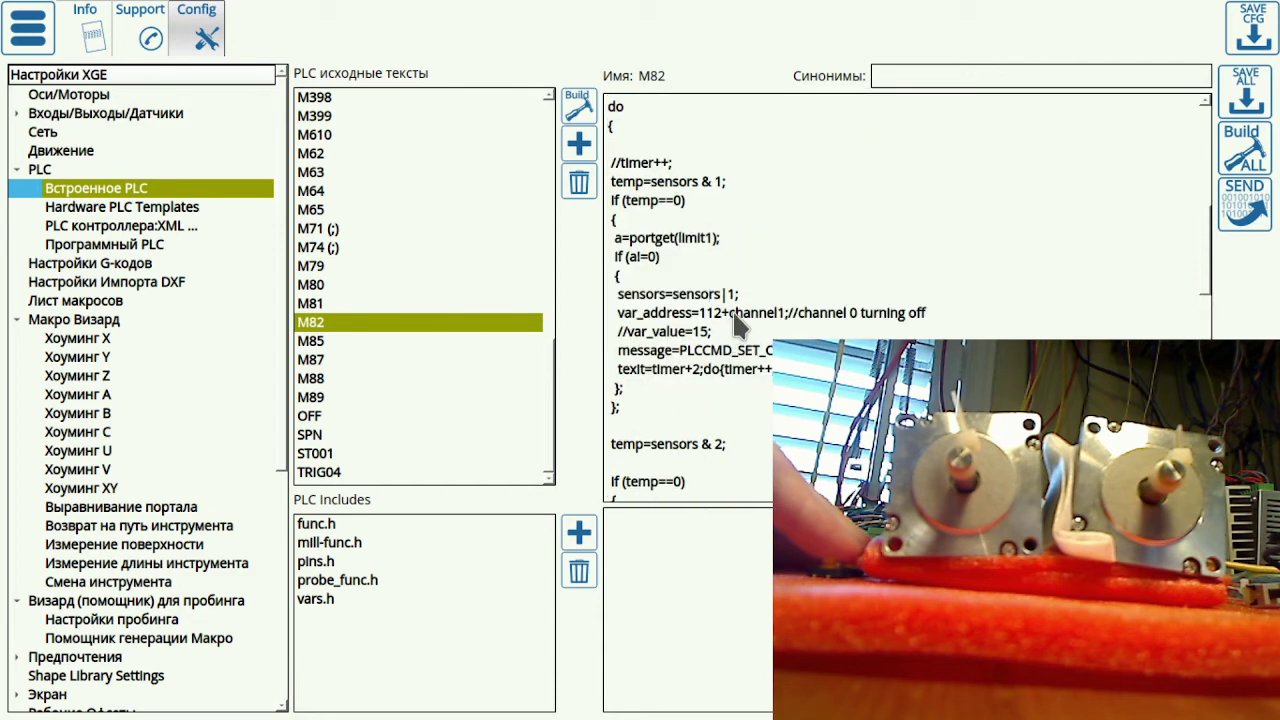
pyautogui.doubleClick(738, 313)
pyautogui.scroll(-4, 738, 320)
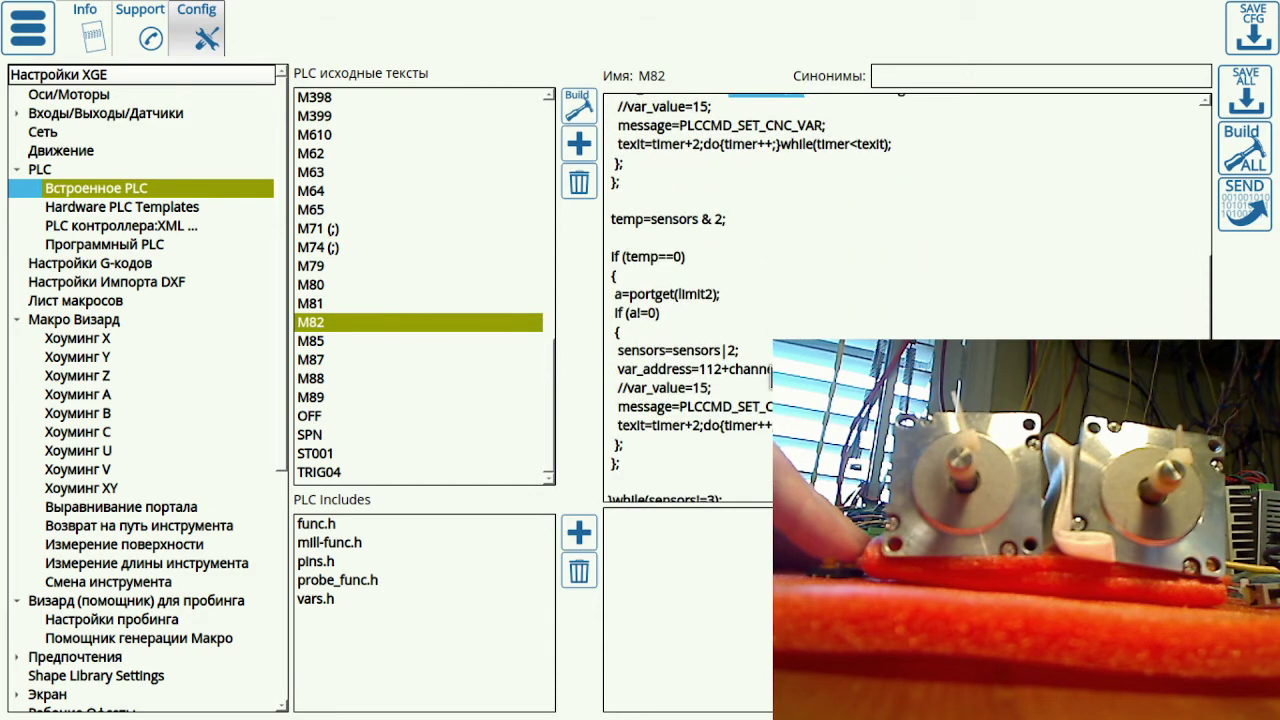
pyautogui.doubleClick(750, 369)
pyautogui.scroll(-1, 720, 440)
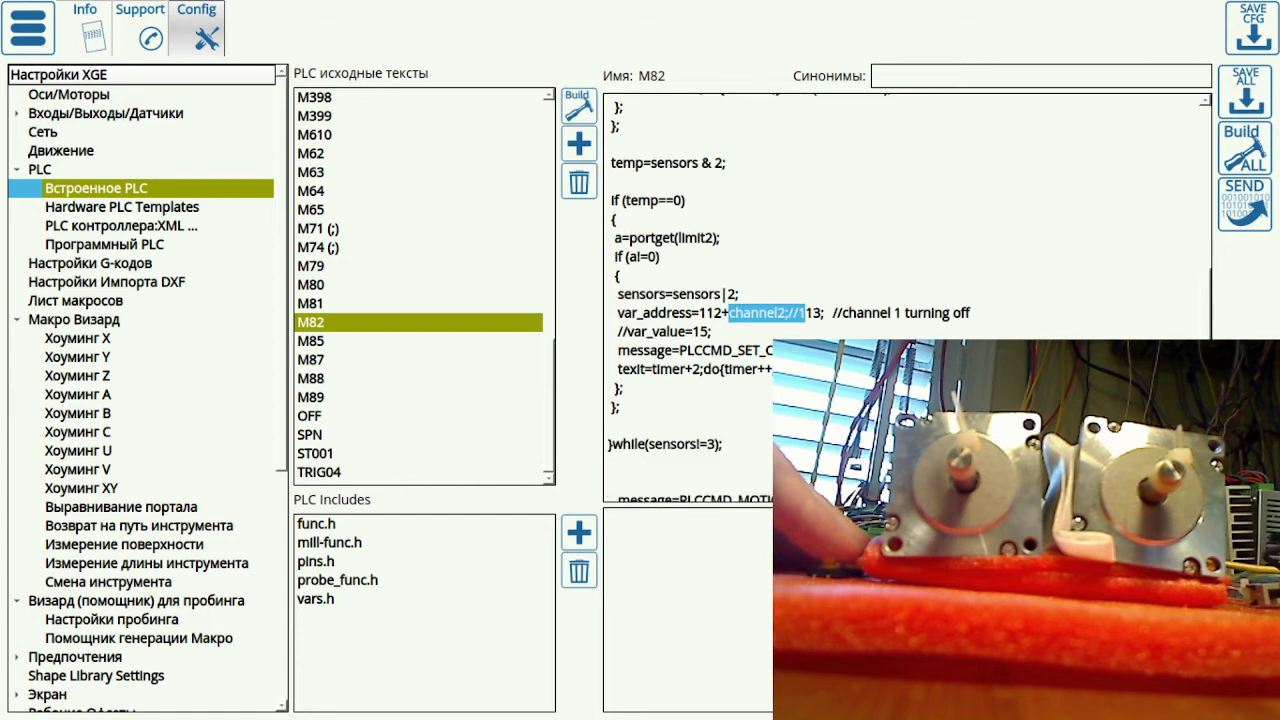
# Review the while(sensors!=3) loop condition and the channel restore code that follows it in the M82 source
pyautogui.moveTo(735, 443); pyautogui.dragTo(625, 443)
pyautogui.scroll(-4, 679, 475)
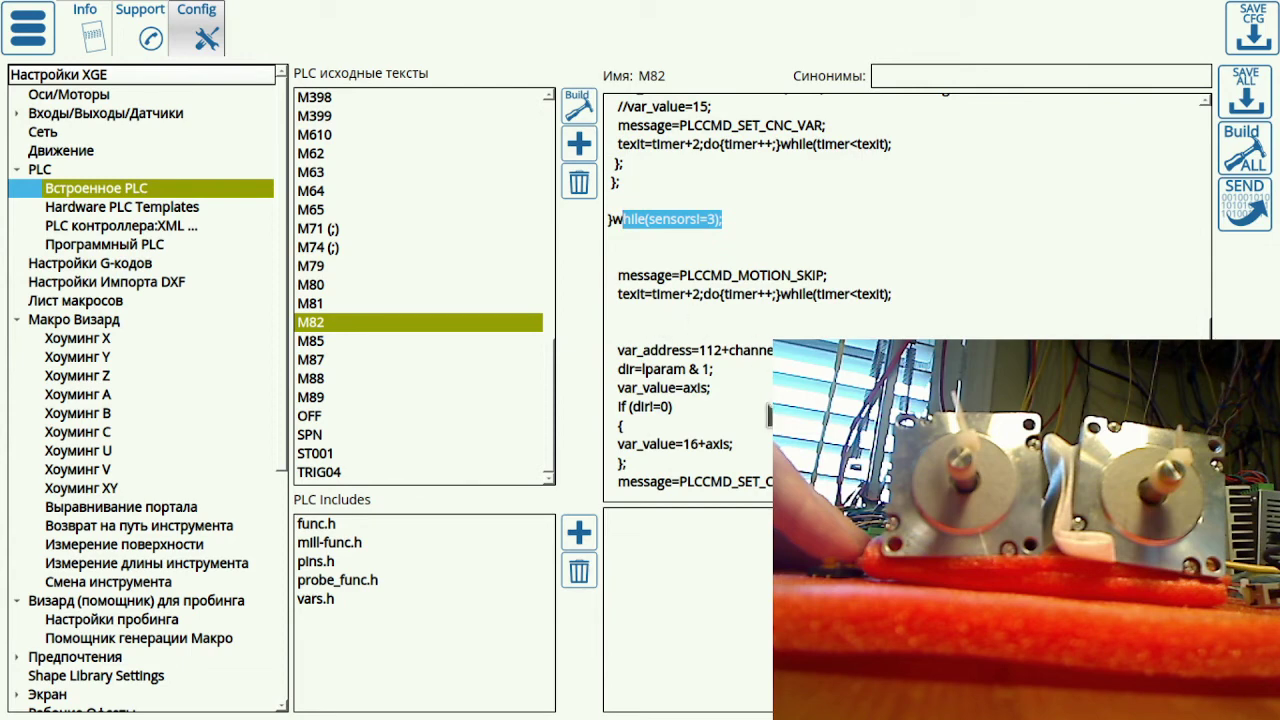
pyautogui.scroll(-2, 650, 420)
pyautogui.scroll(-1, 668, 430)
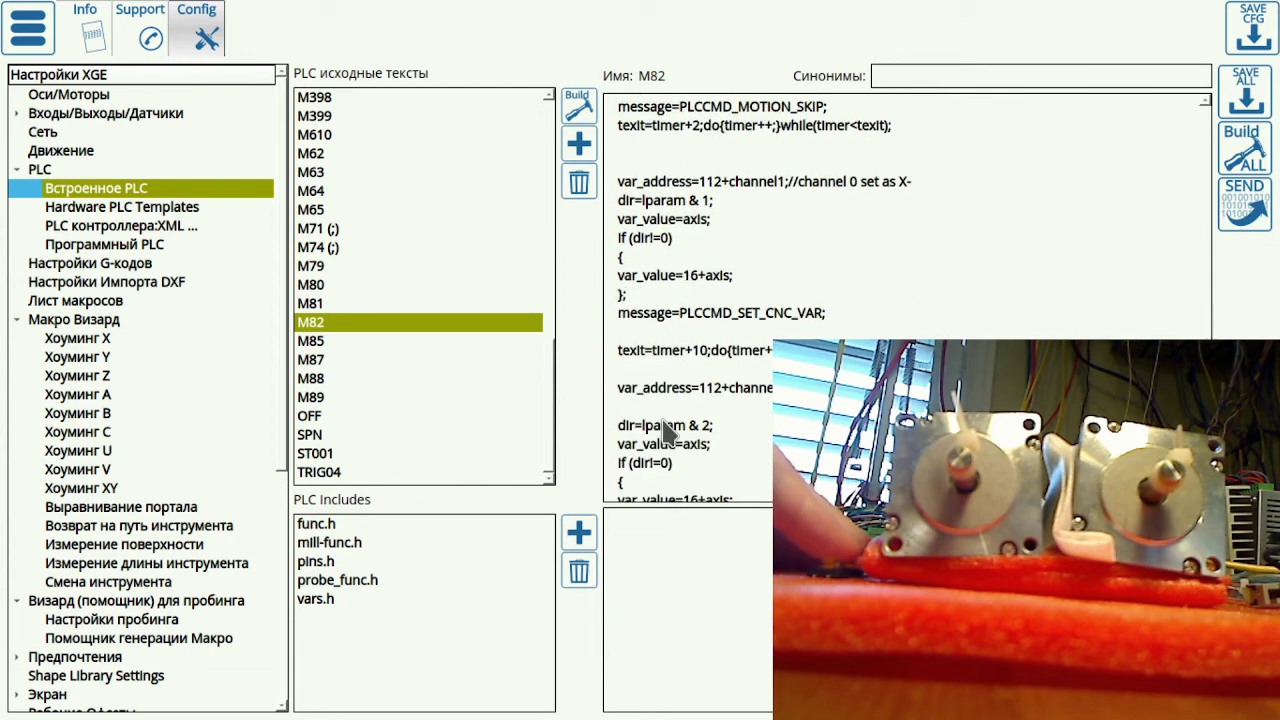
# Review the end of the M82 source, then reopen the M87 source and read through its code
pyautogui.scroll(-4, 665, 430)
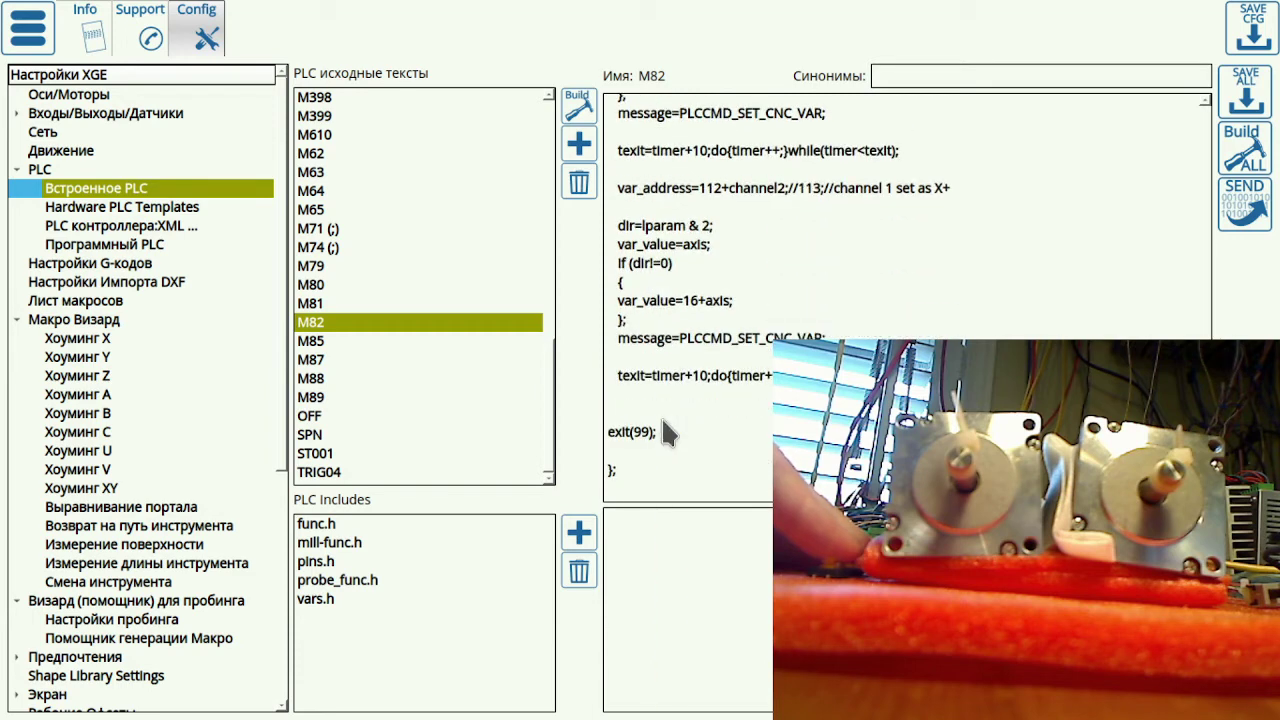
pyautogui.click(318, 306)
pyautogui.click(320, 324)
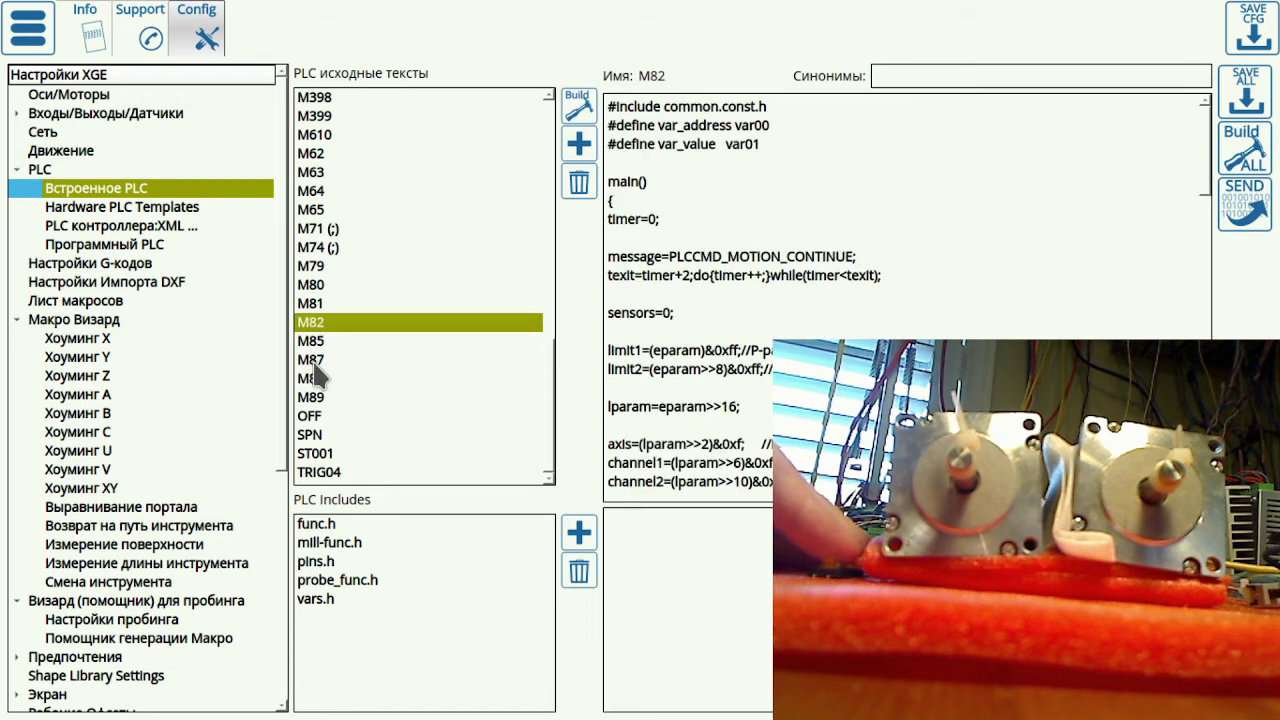
pyautogui.click(314, 362)
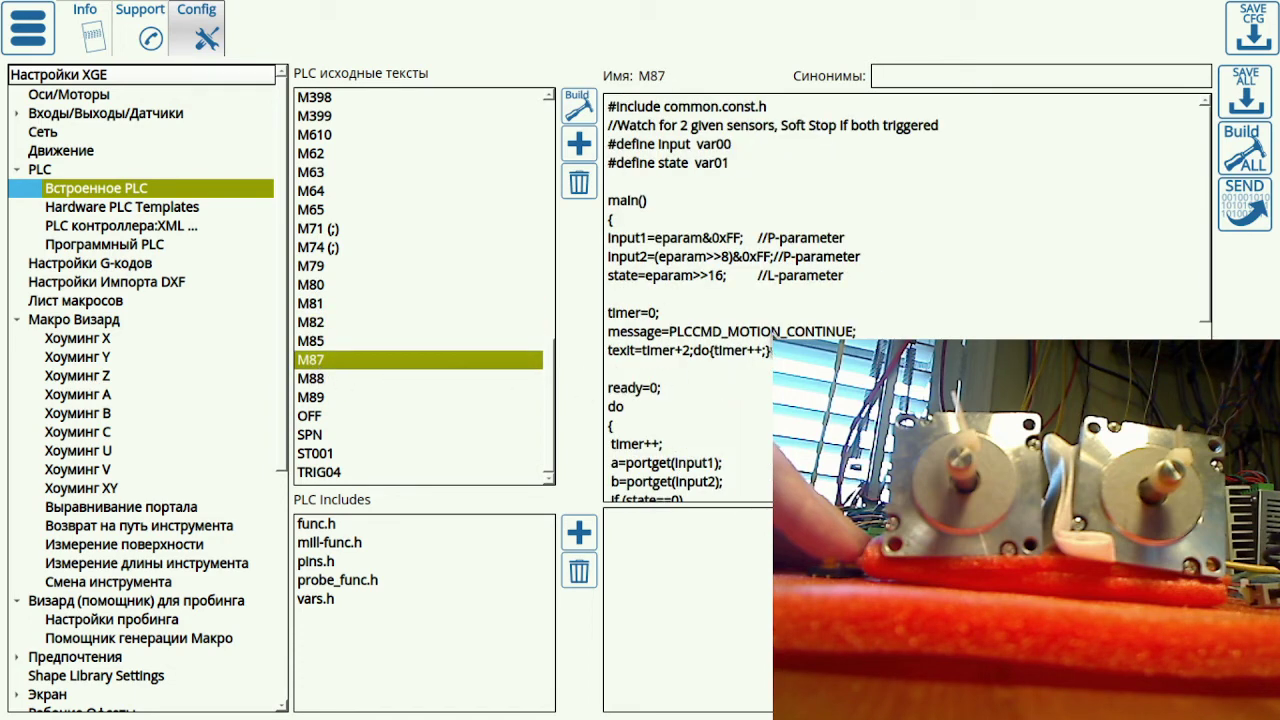
pyautogui.scroll(-6, 766, 316)
pyautogui.scroll(6, 746, 420)
# Build all the PLC procedures, send them to the controller, and check the build log from its beginning
pyautogui.click(1248, 146)
pyautogui.click(1245, 205)
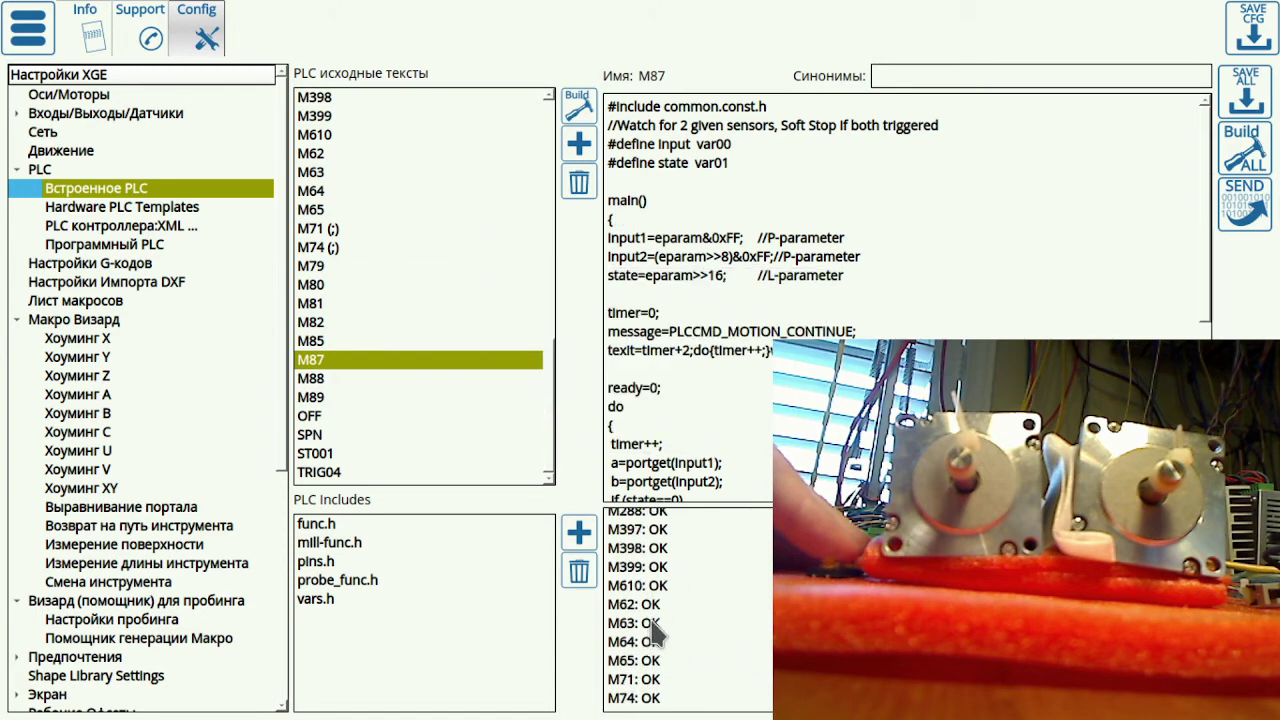
pyautogui.scroll(10, 690, 610)
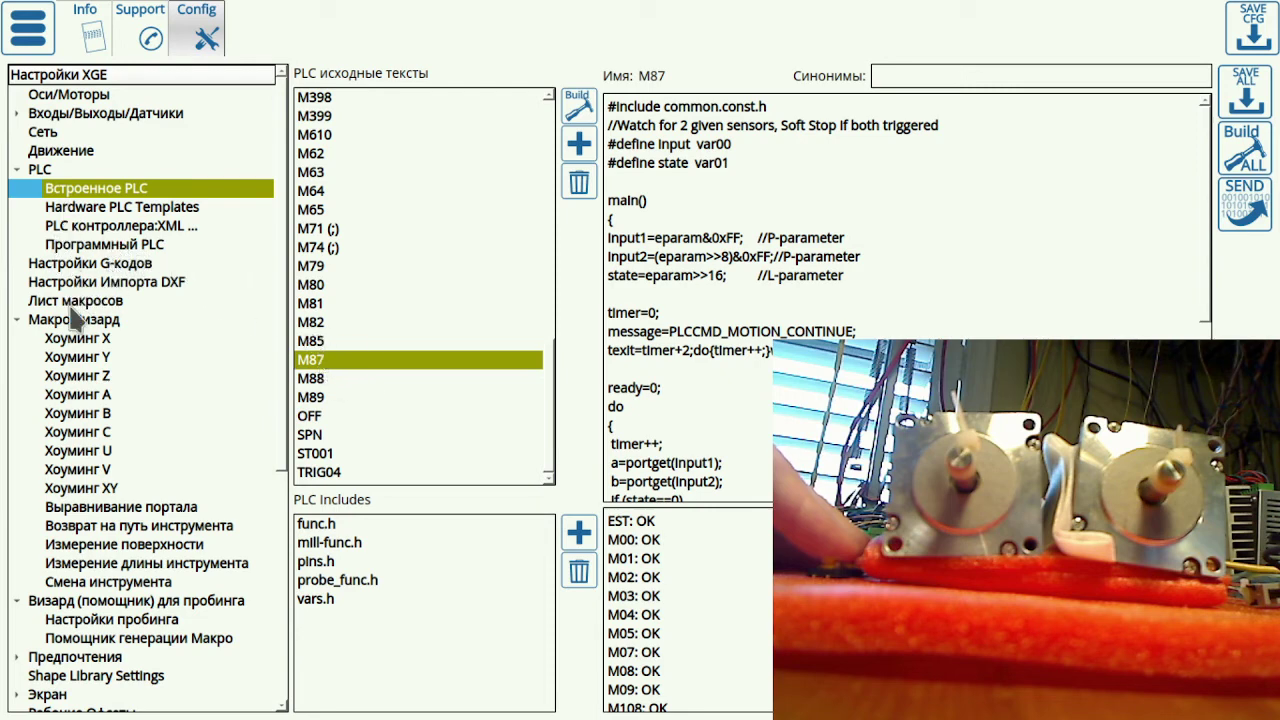
# Open the gantry alignment wizard and compare the feed rates of the -200 and 200 X moves in the macro preview
pyautogui.click(100, 507)
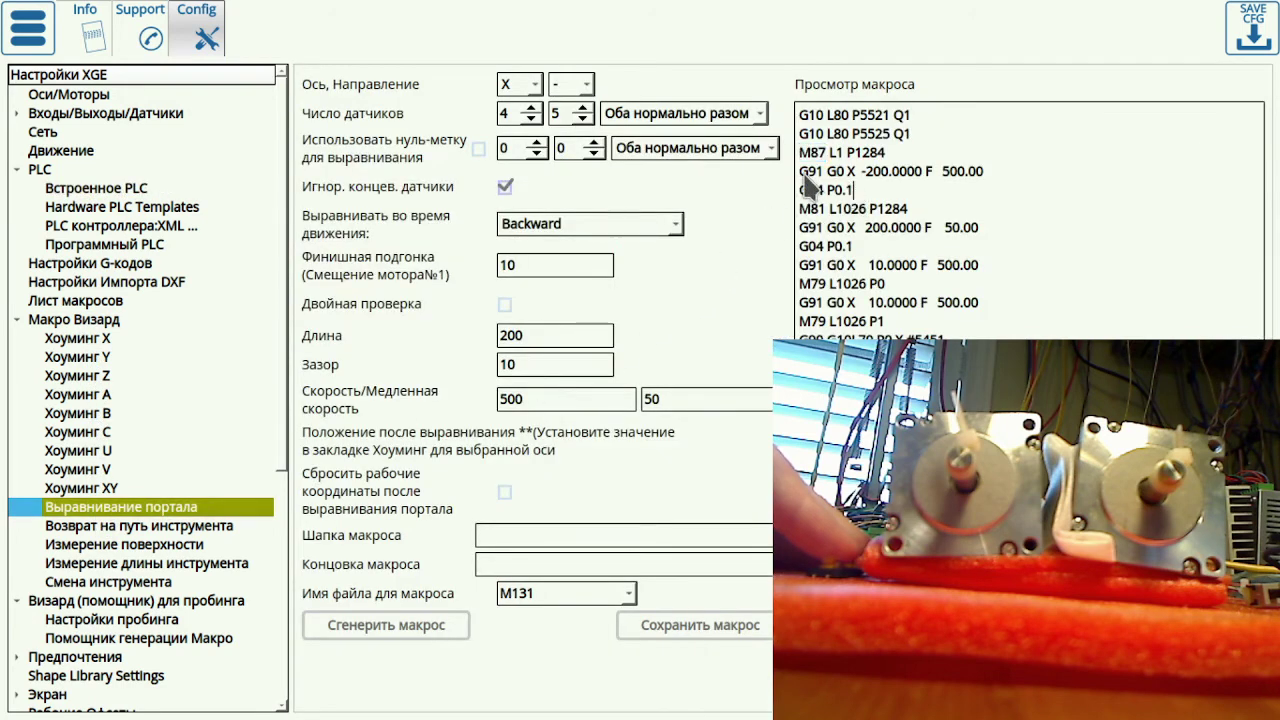
pyautogui.moveTo(800, 174); pyautogui.dragTo(833, 250)
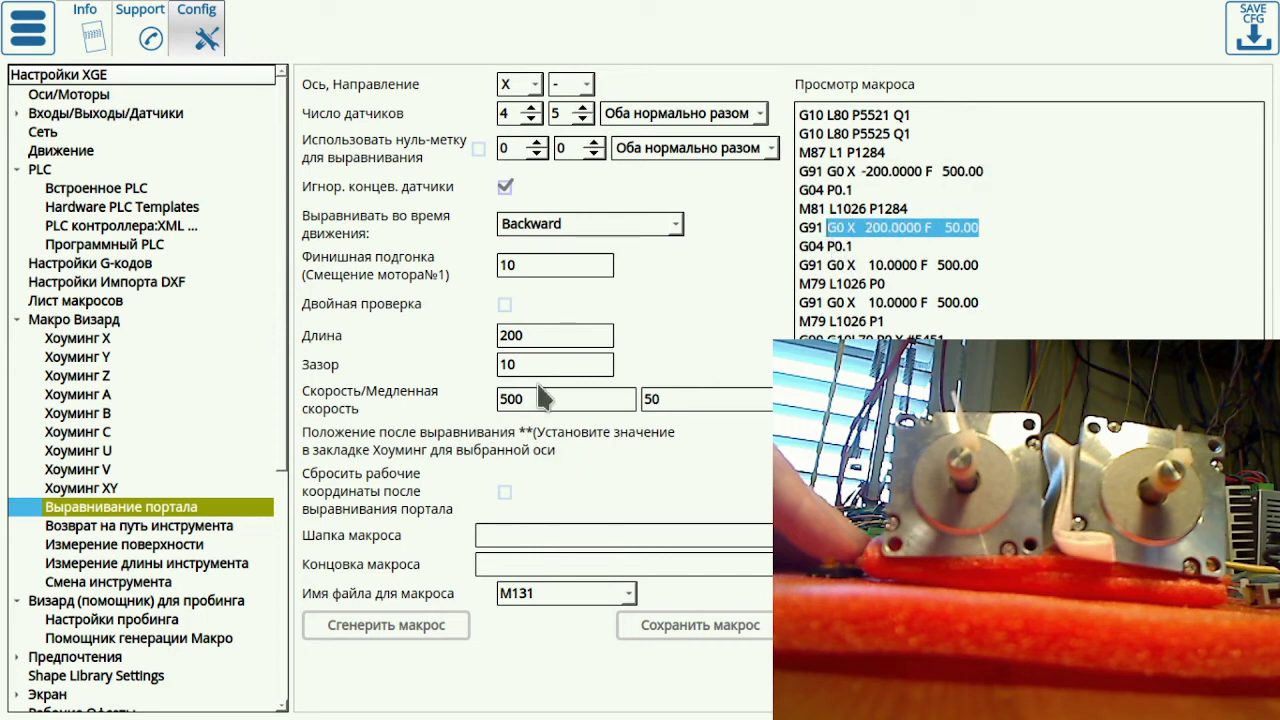
pyautogui.moveTo(985, 171); pyautogui.dragTo(941, 176)
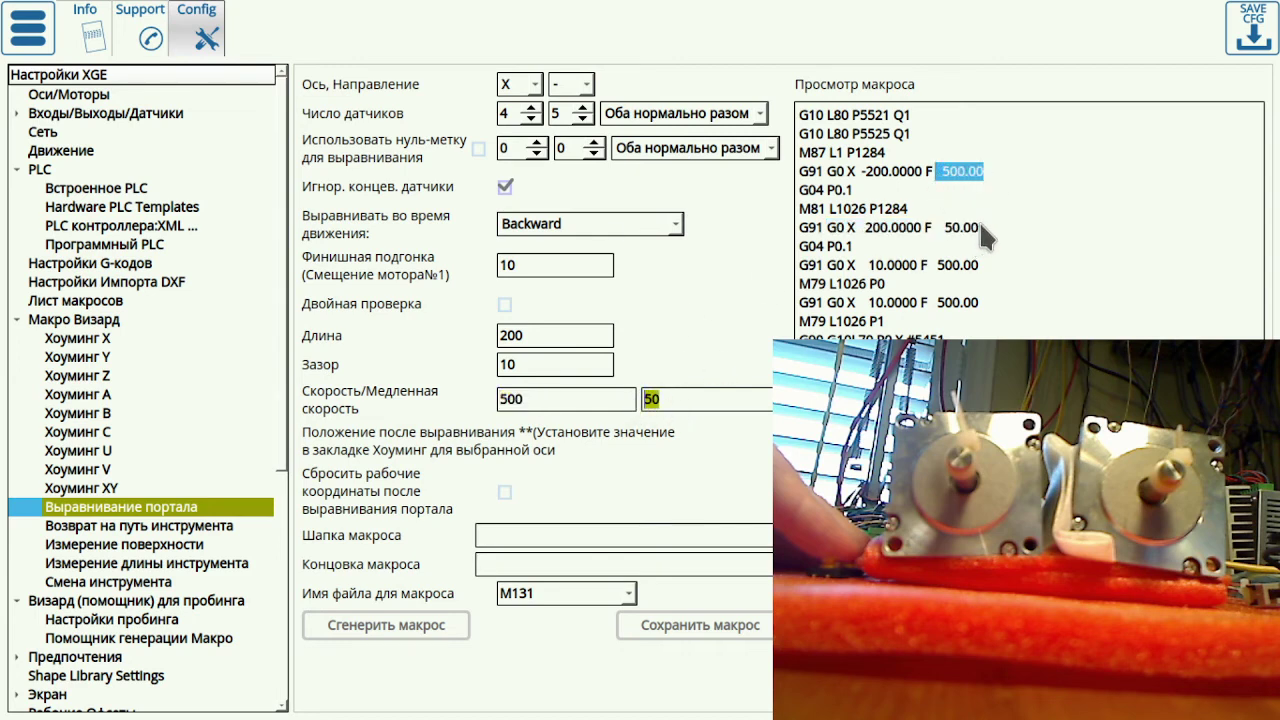
pyautogui.moveTo(980, 227); pyautogui.dragTo(941, 229)
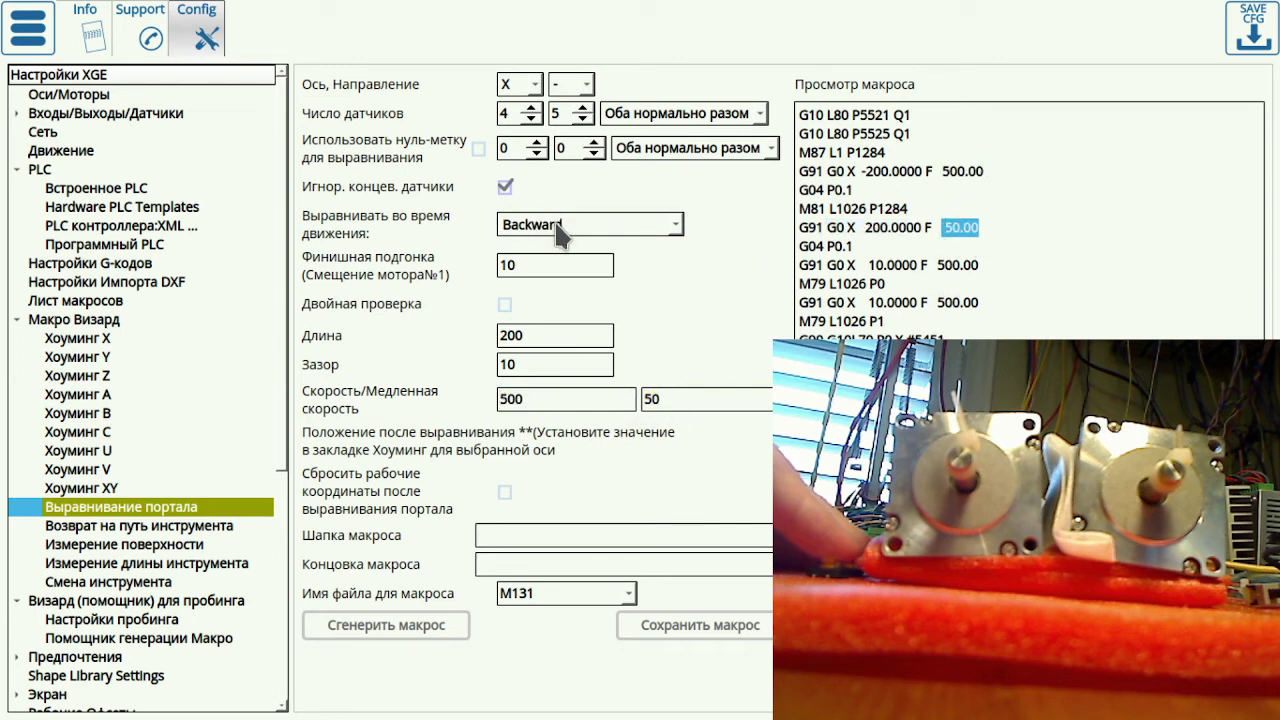
# Set the alignment to happen during Forward movement, regenerate the macro, and check the feed rate of its -200 X move
pyautogui.scroll(1, 540, 228)
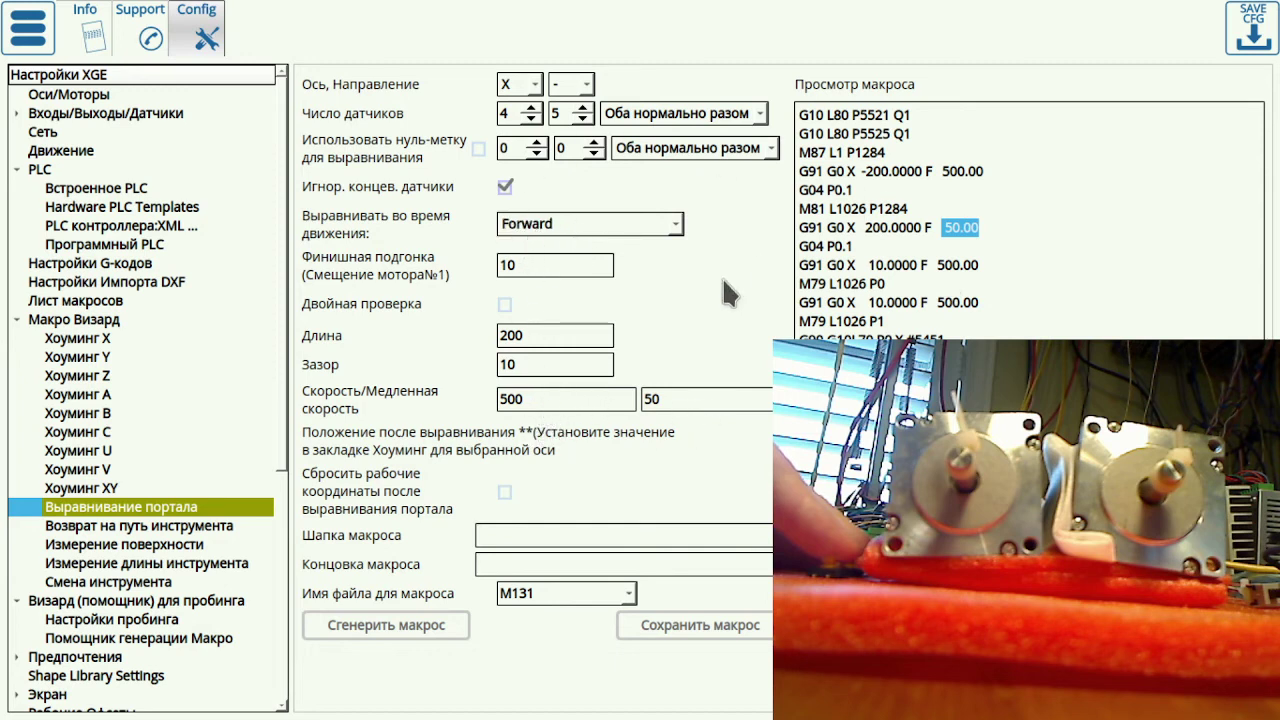
pyautogui.click(352, 628)
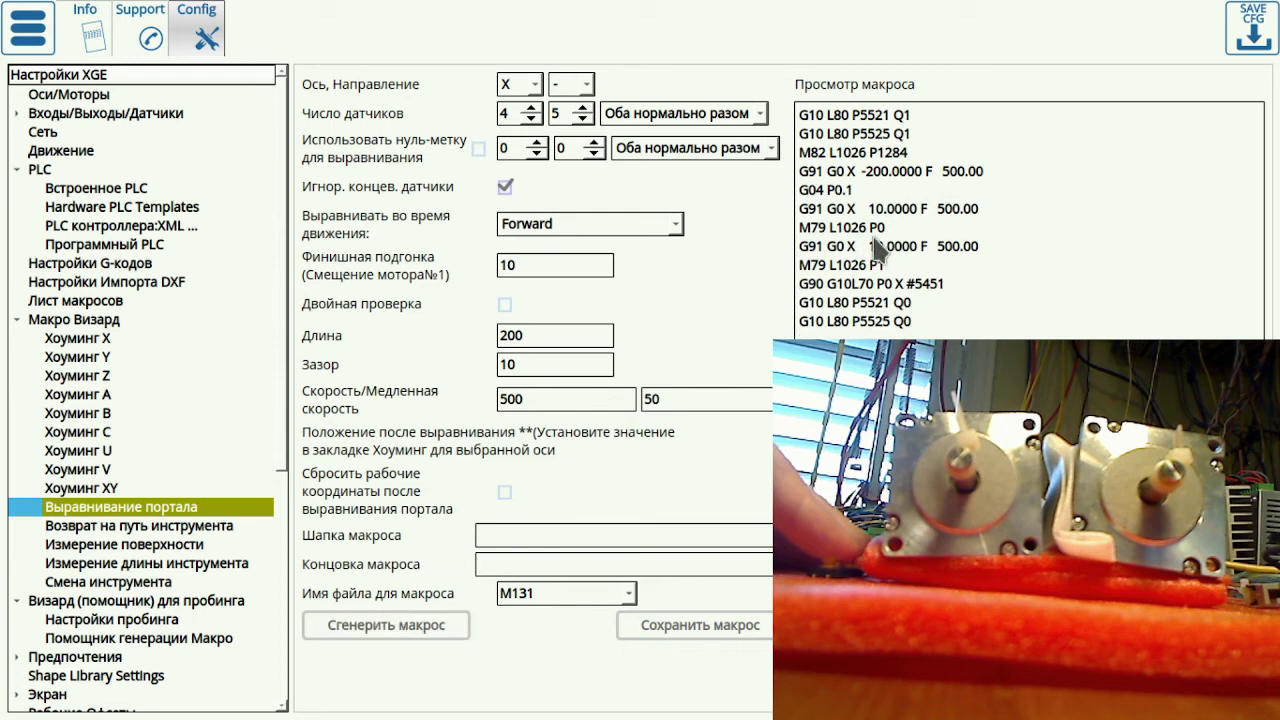
pyautogui.doubleClick(962, 172)
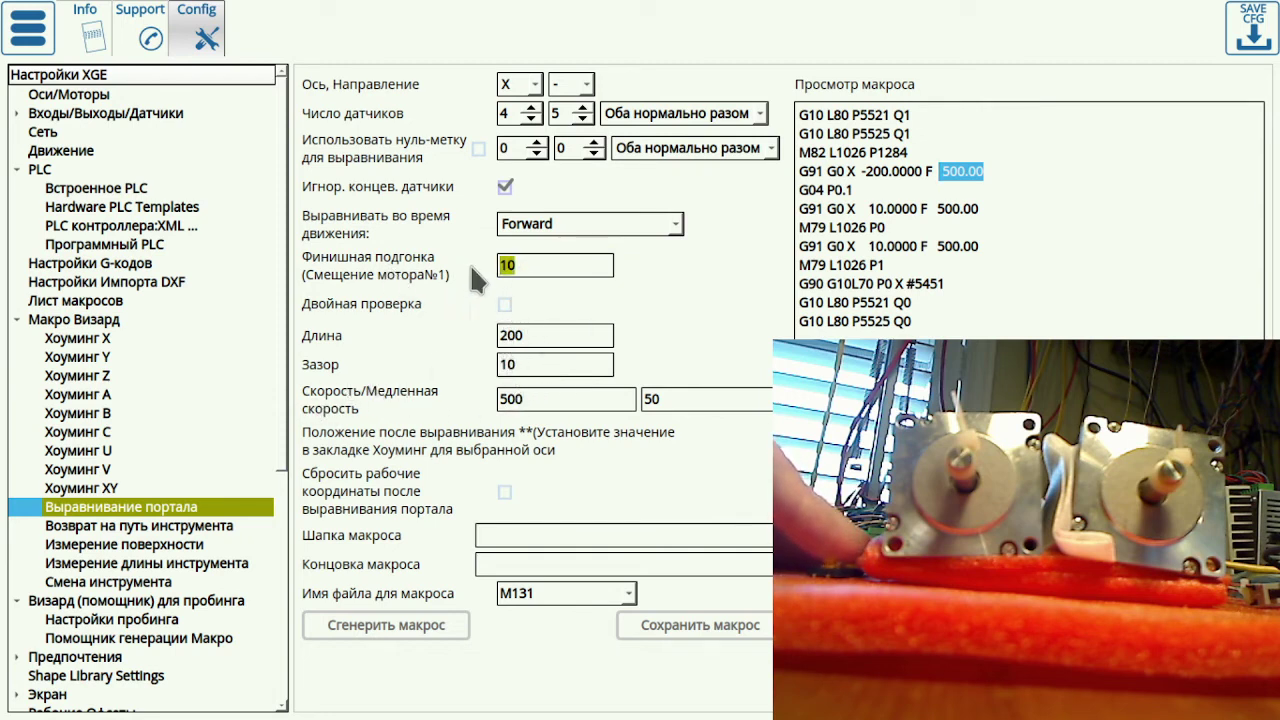
# Set both the finishing adjustment (motor 1 offset) and the gap to 0, and regenerate the macro
pyautogui.write('0')
pyautogui.doubleClick(527, 365)
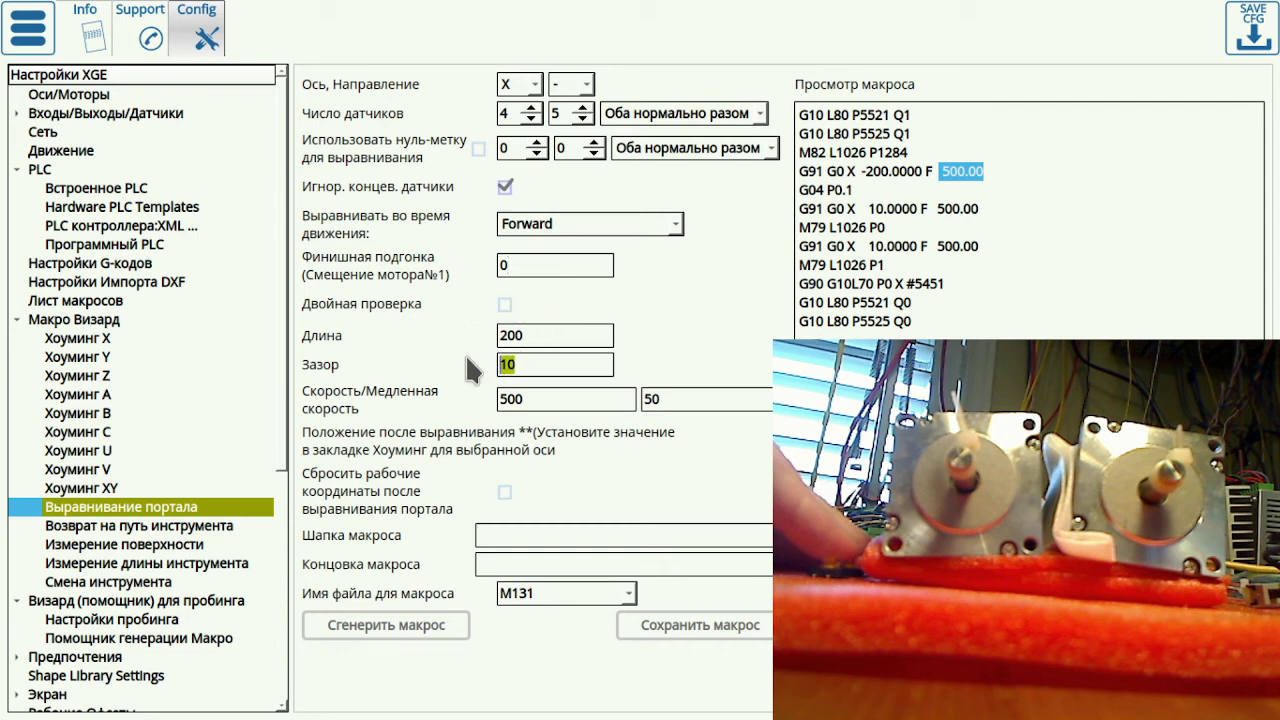
pyautogui.write('0')
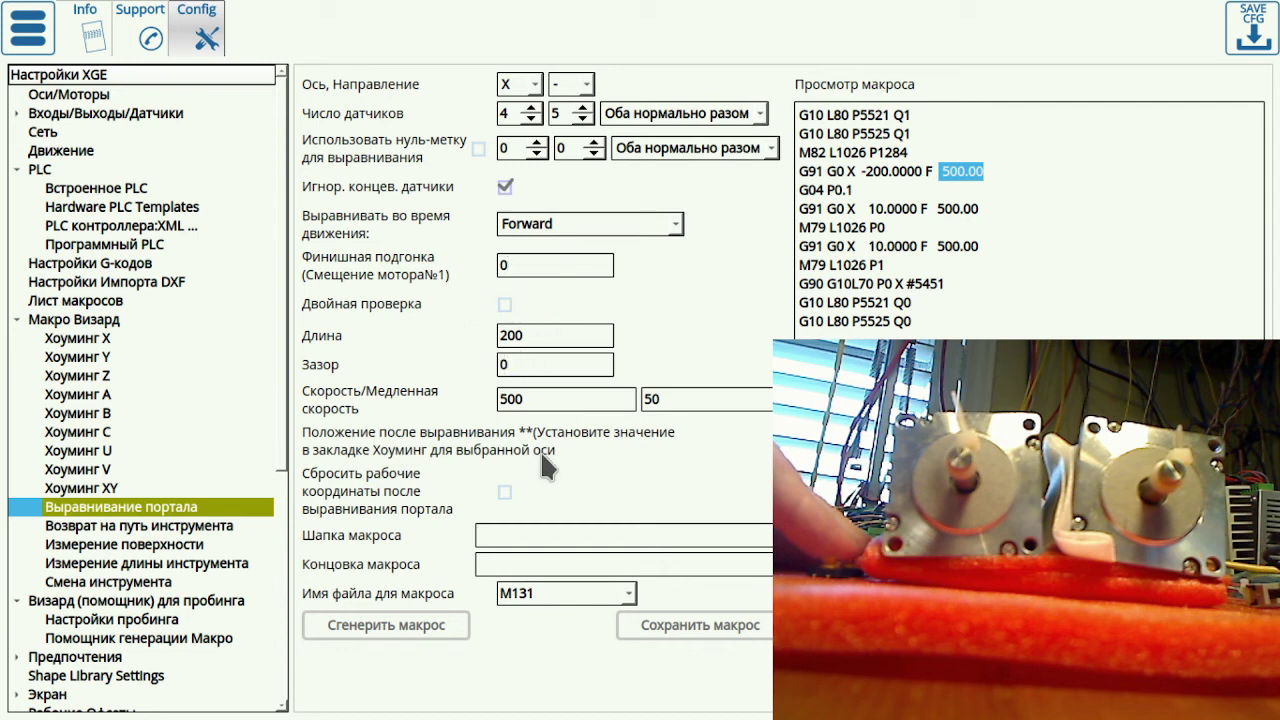
pyautogui.click(390, 624)
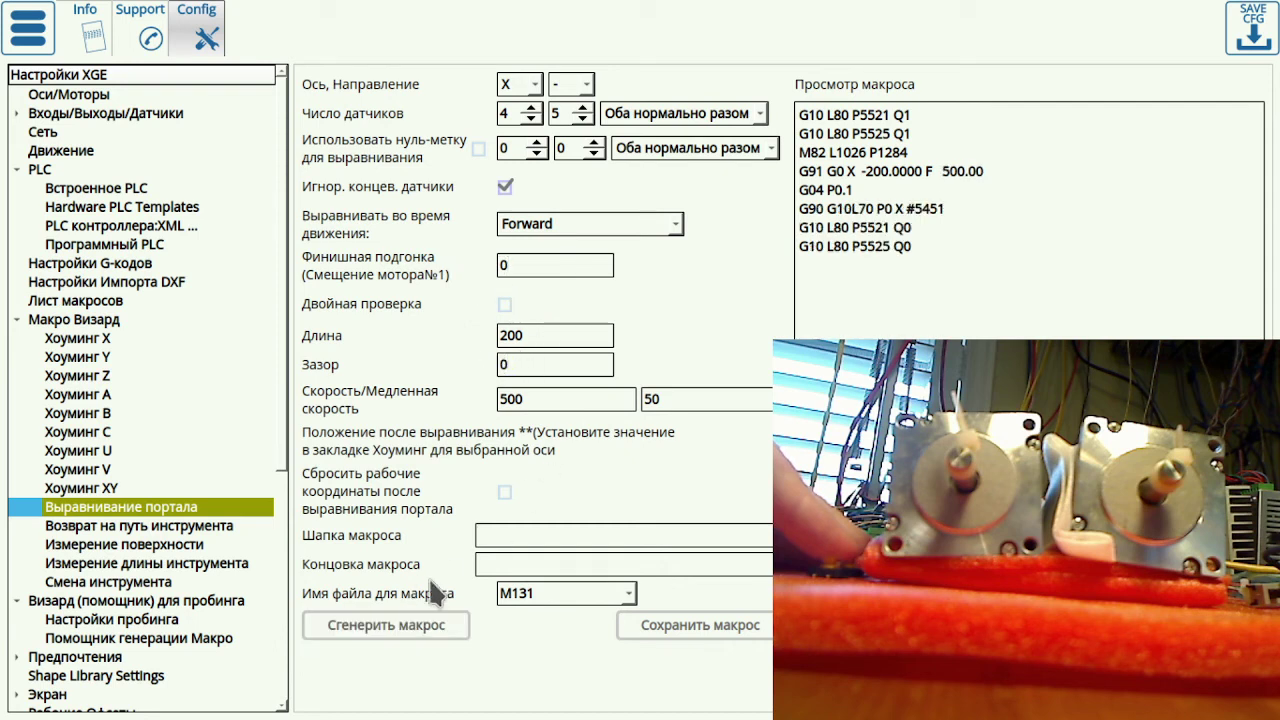
# Turn off ignoring of the limit sensors, regenerate the macro, and check its M82 and G91 move lines
pyautogui.click(505, 188)
pyautogui.click(435, 625)
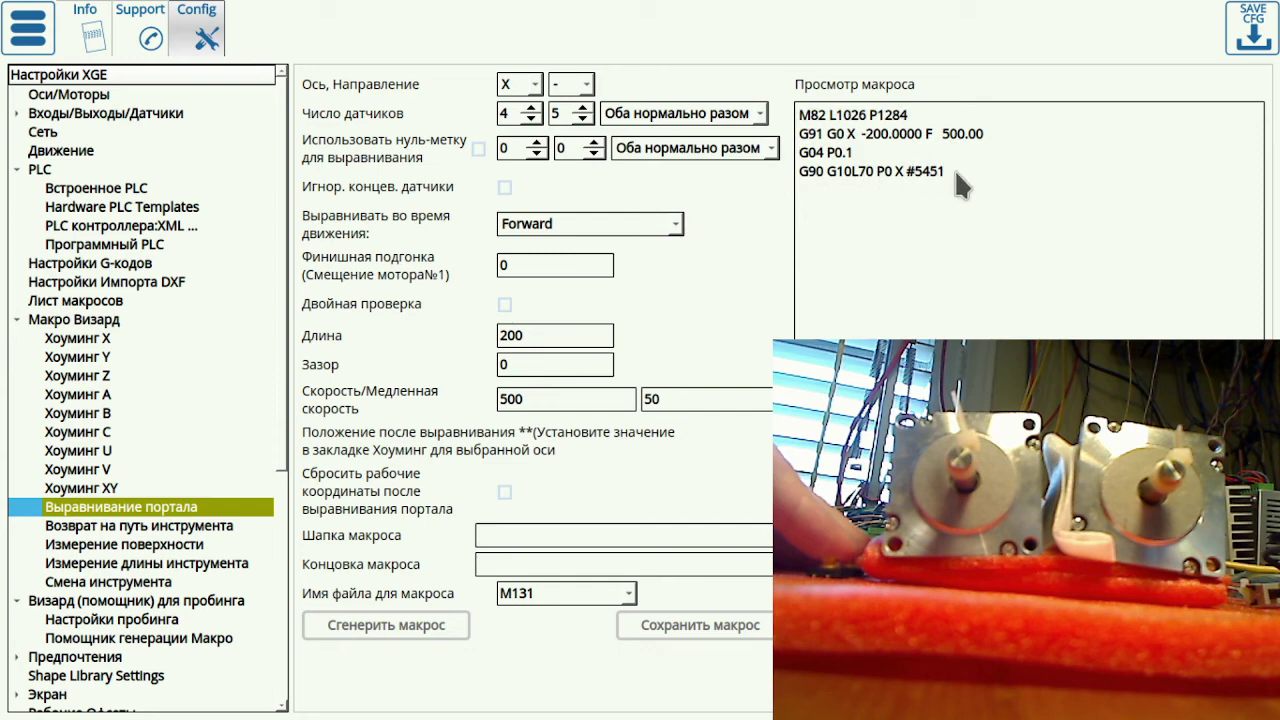
pyautogui.moveTo(908, 115); pyautogui.dragTo(986, 135)
pyautogui.click(828, 118)
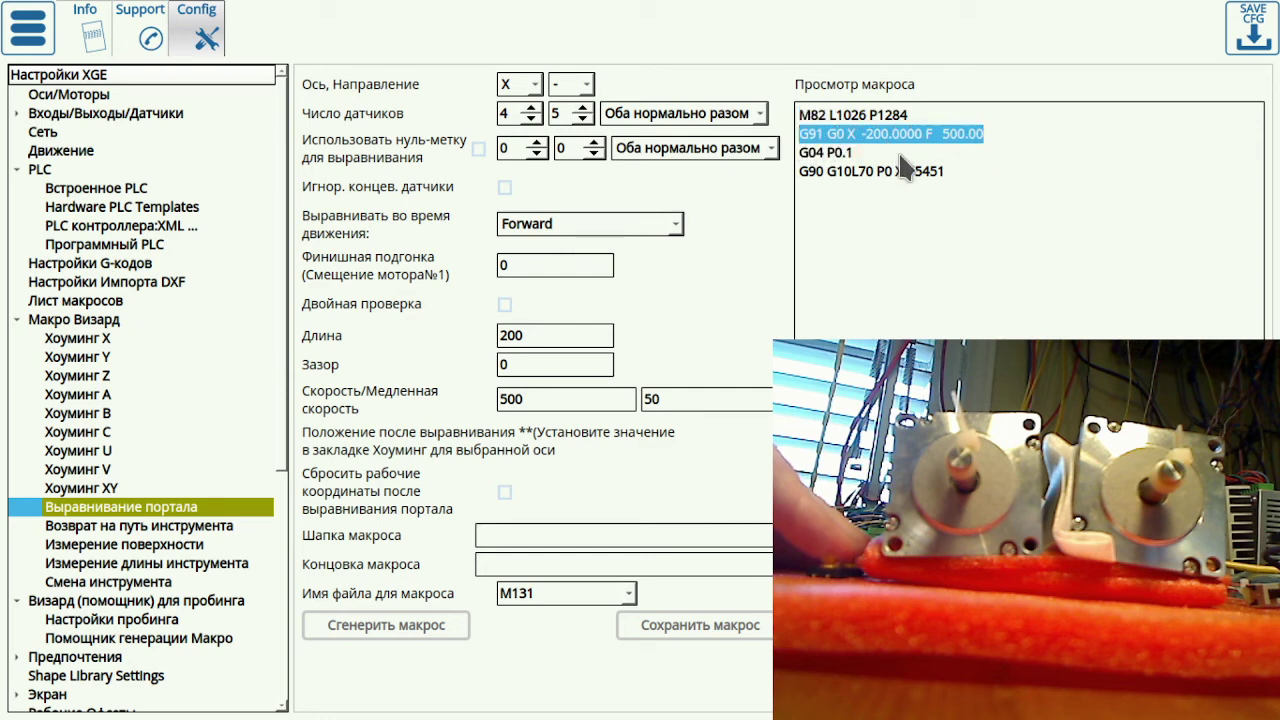
pyautogui.click(962, 138)
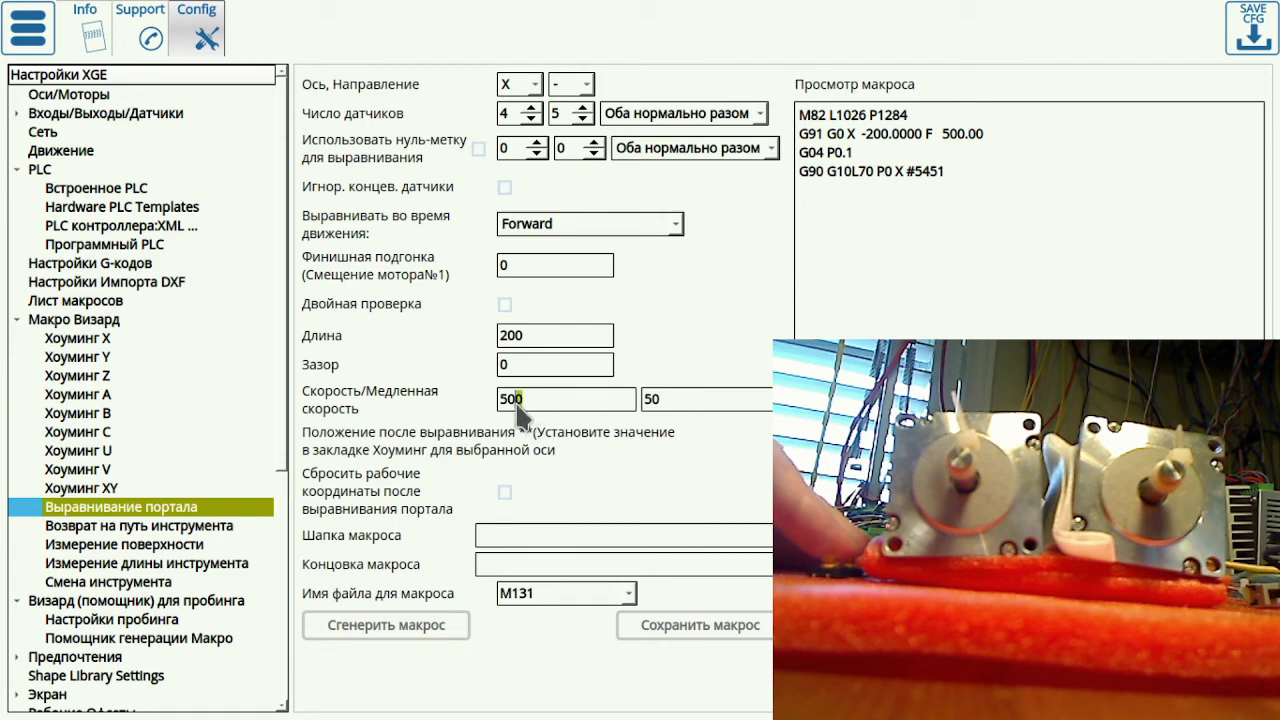
# Set the main alignment speed to 100 and regenerate the macro
pyautogui.moveTo(519, 418); pyautogui.dragTo(473, 400)
pyautogui.write('1')
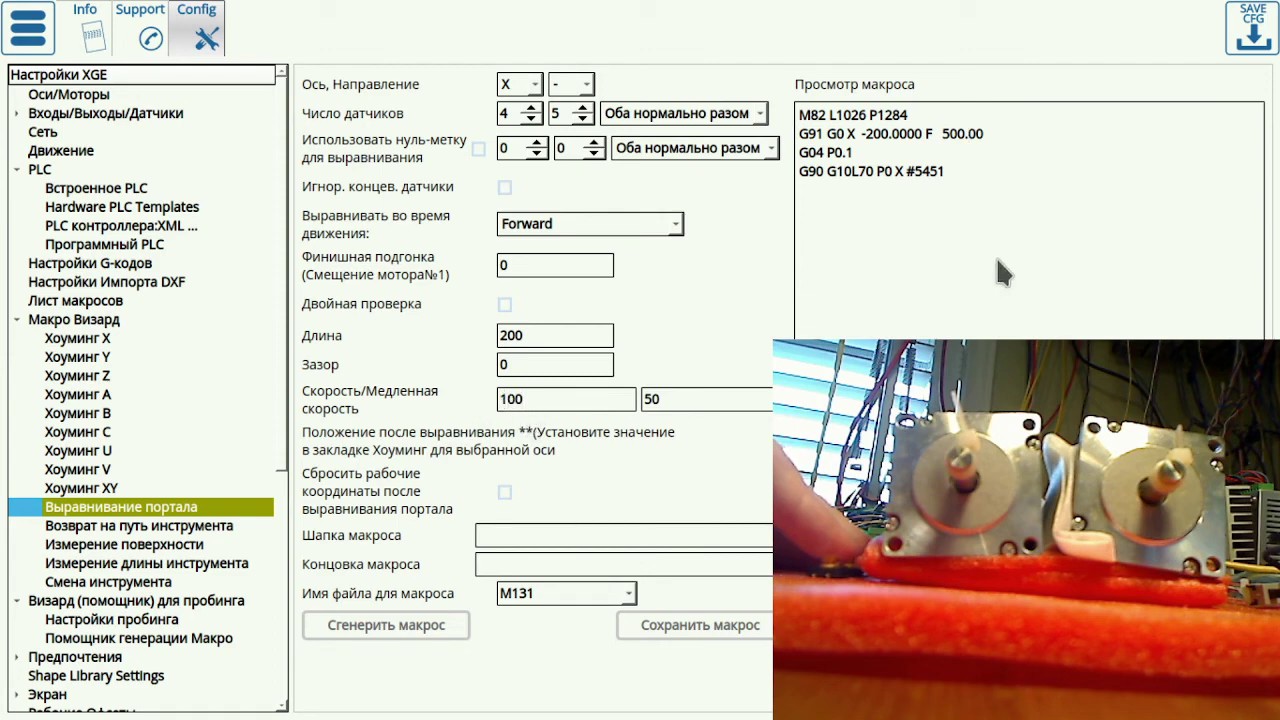
pyautogui.click(386, 626)
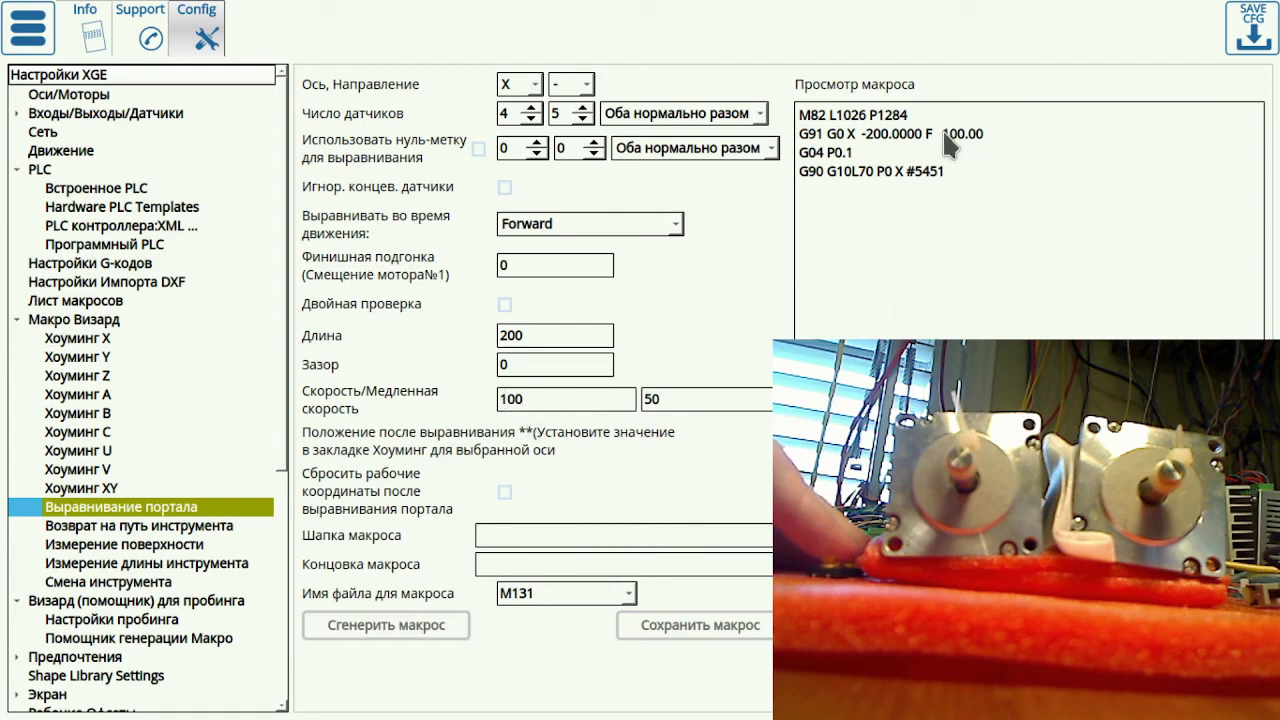
# Examine the regenerated macro line by line: the feed rate, M82 call, G91 move, G04 pause and G90 G10L70 position line
pyautogui.moveTo(941, 134); pyautogui.dragTo(1003, 145)
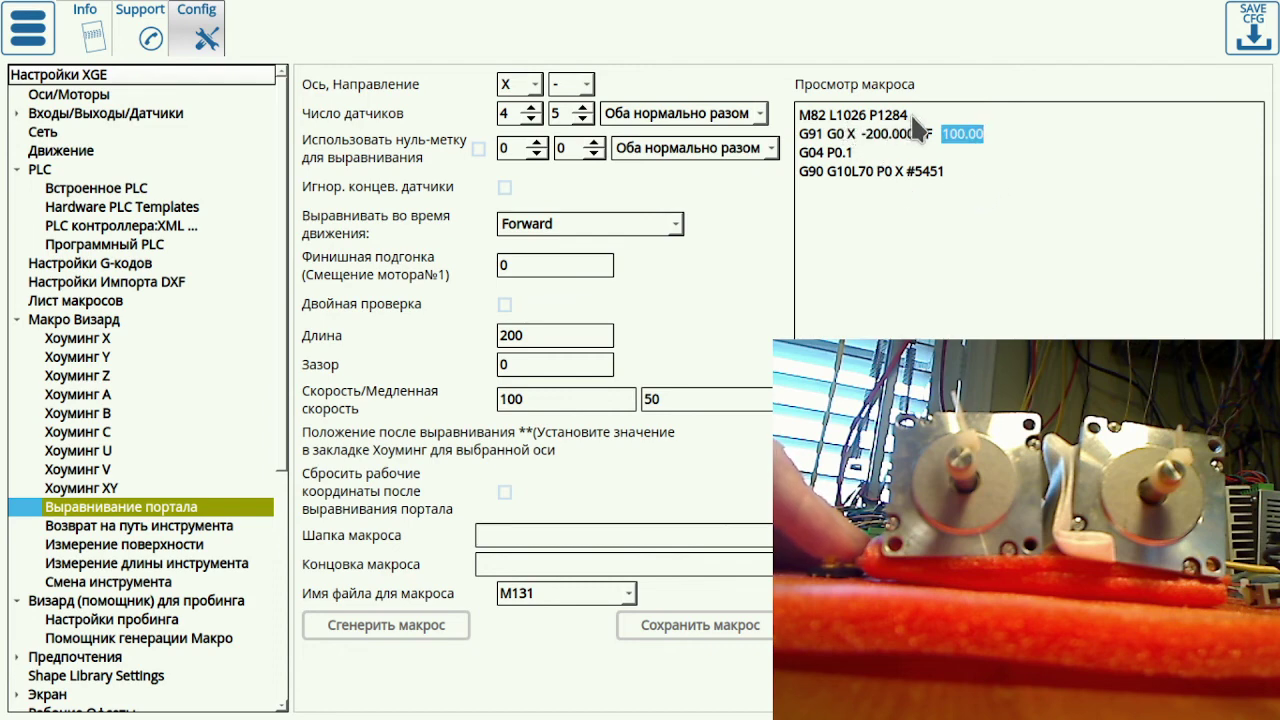
pyautogui.moveTo(908, 117); pyautogui.dragTo(798, 117)
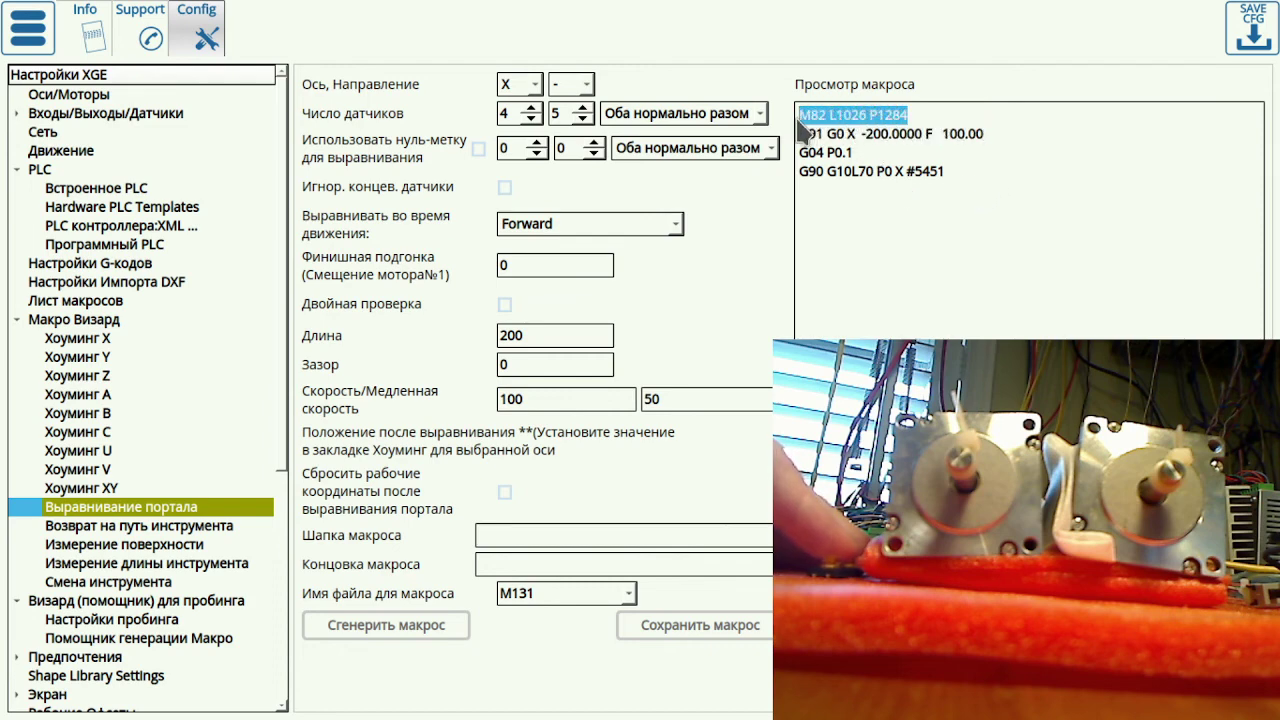
pyautogui.moveTo(987, 130); pyautogui.dragTo(797, 140)
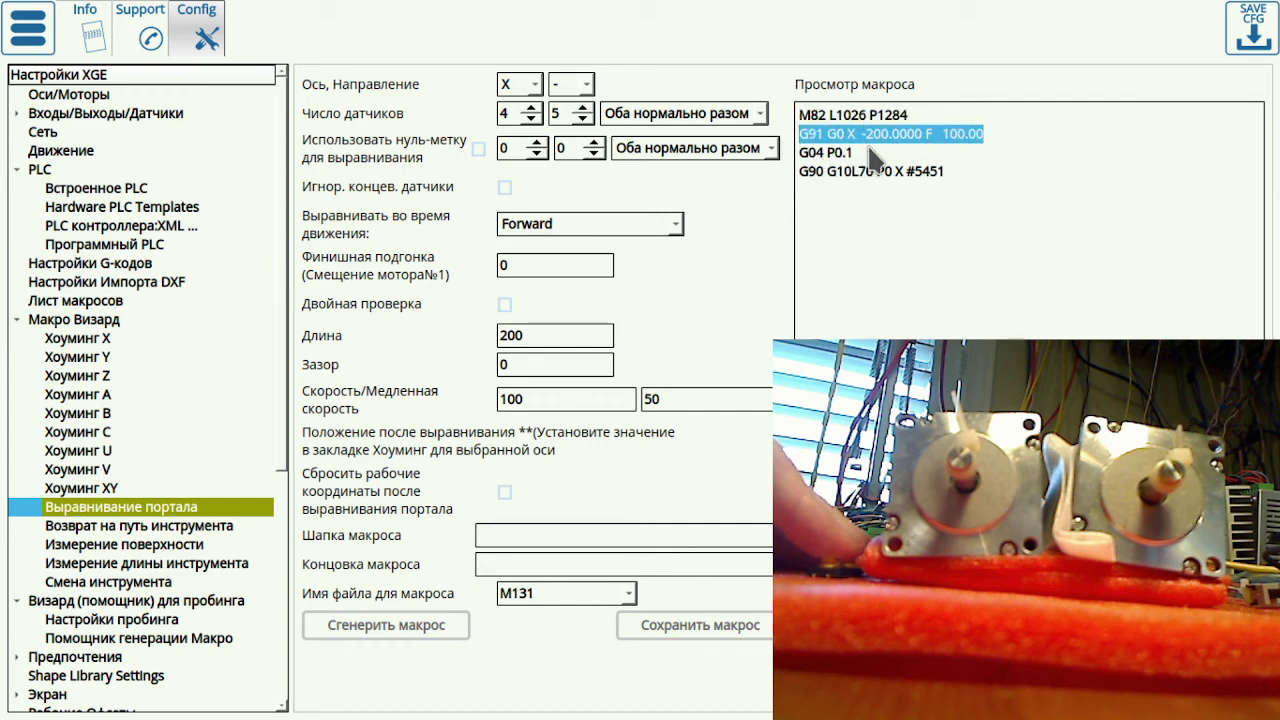
pyautogui.moveTo(866, 152); pyautogui.dragTo(798, 155)
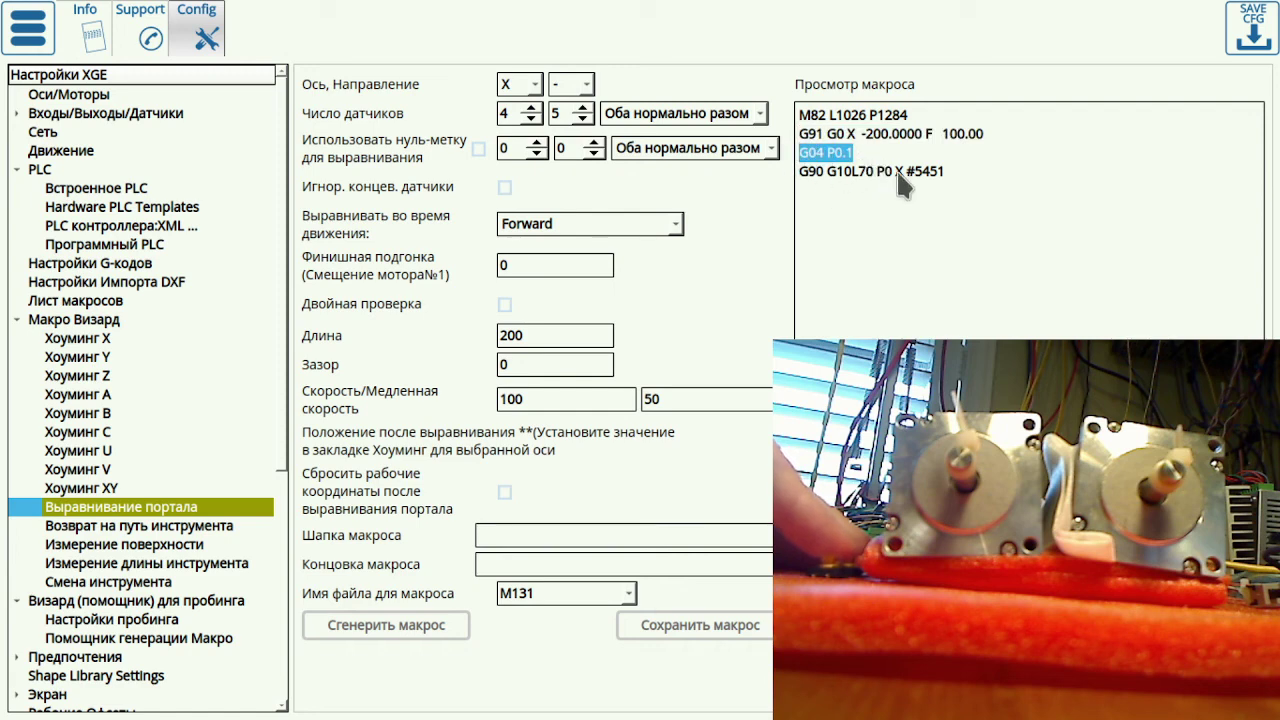
pyautogui.moveTo(954, 174); pyautogui.dragTo(800, 178)
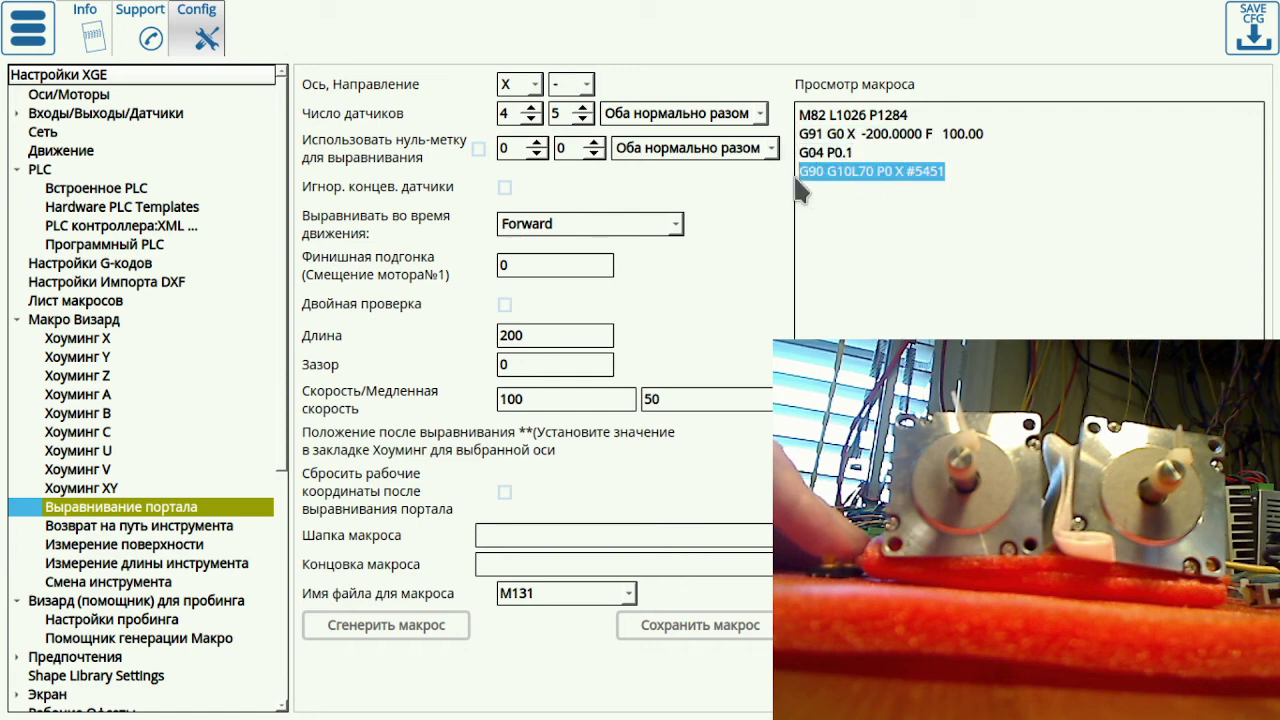